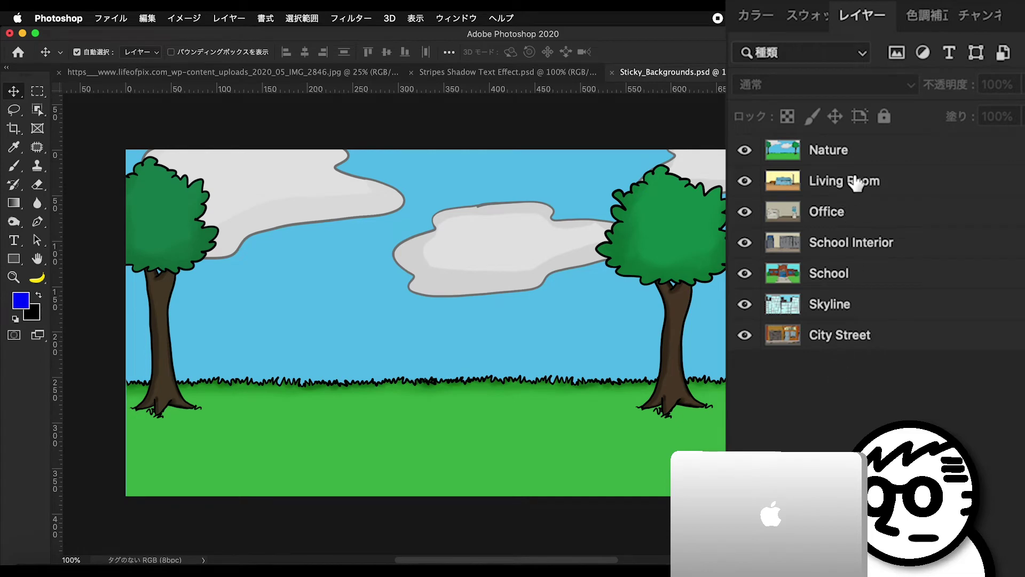
# Select Nature, Living Room, Office, School Interior and School layers in turn, ending on Nature.
pyautogui.click(859, 159)
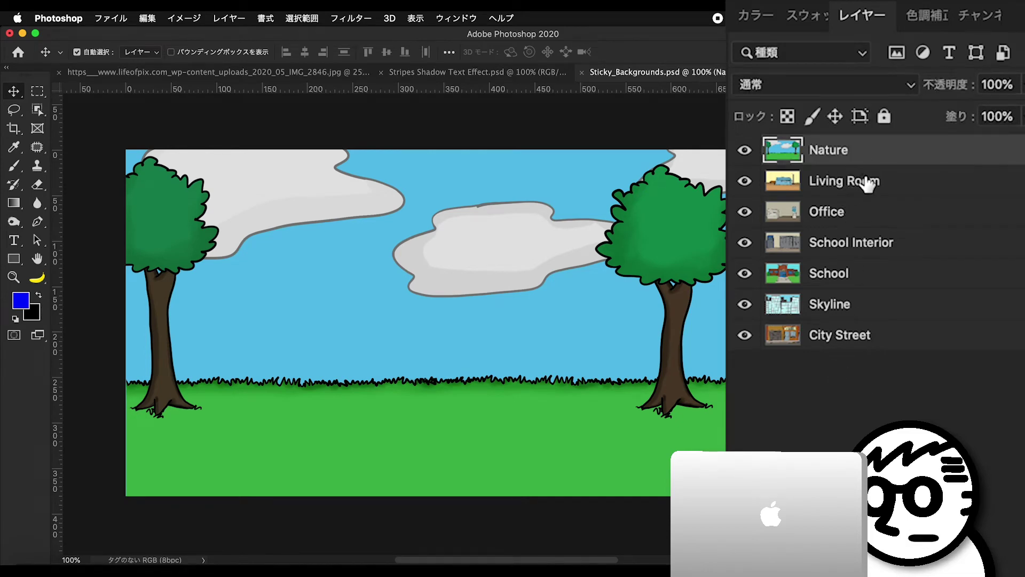
pyautogui.click(865, 182)
pyautogui.click(866, 214)
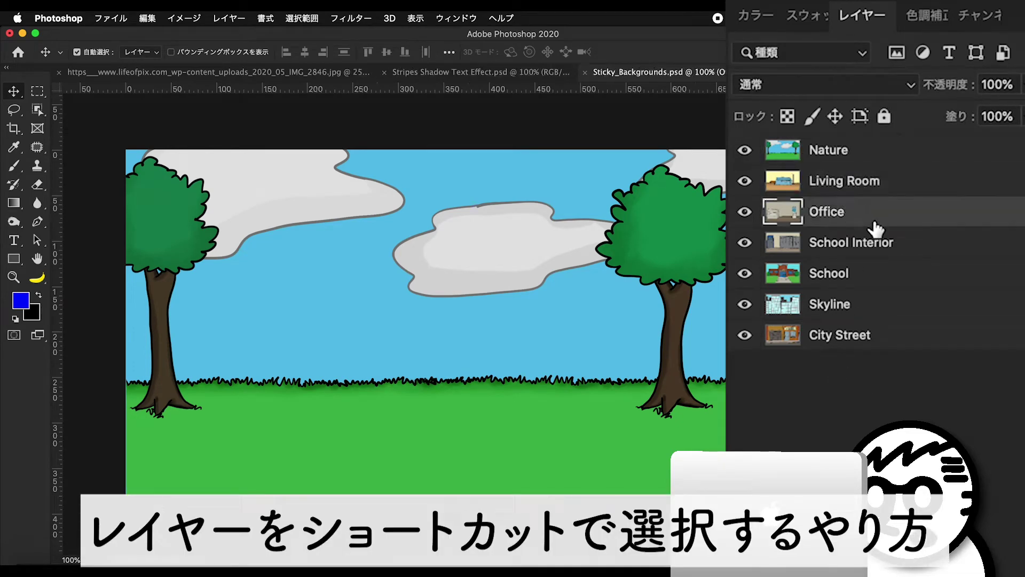
pyautogui.click(876, 245)
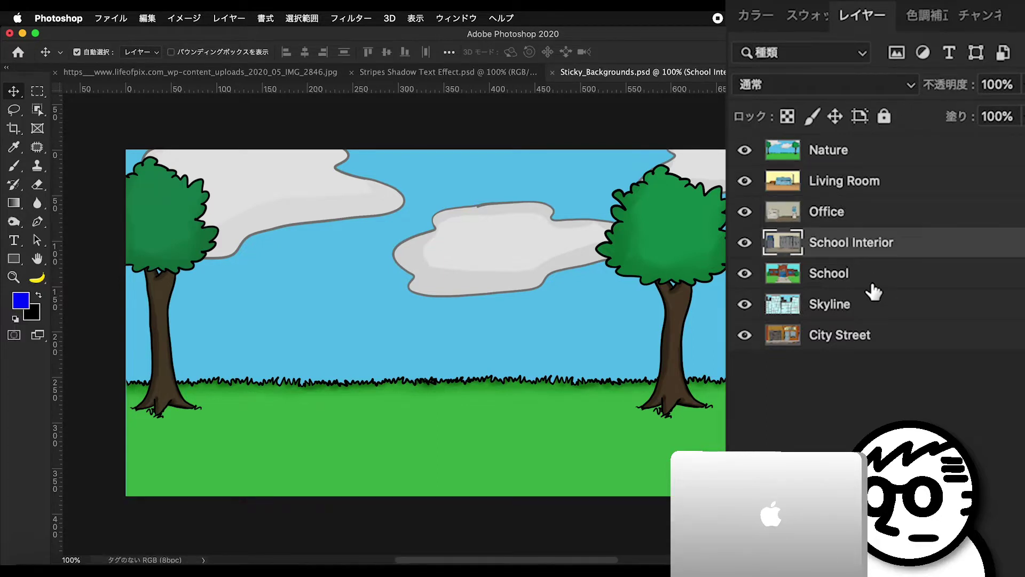
pyautogui.click(869, 275)
pyautogui.click(859, 213)
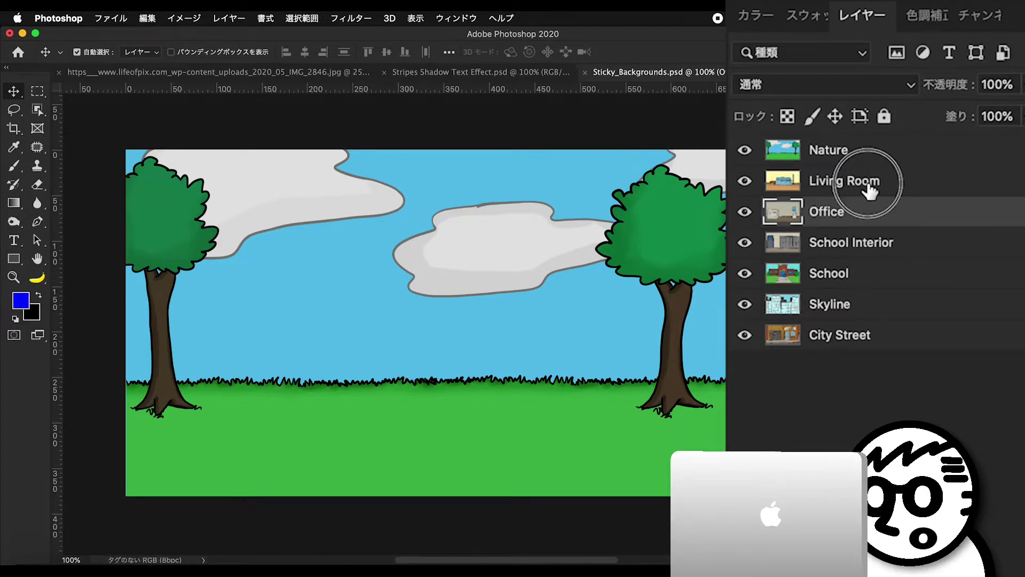
pyautogui.click(866, 185)
pyautogui.click(860, 254)
pyautogui.click(864, 164)
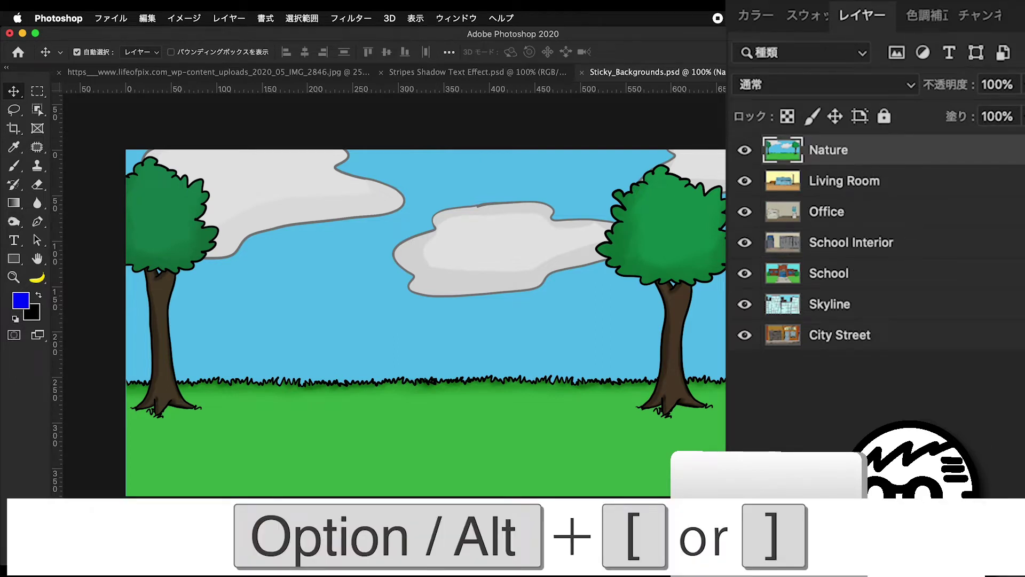
# Move the layer selection down and up with Option+[ / Option+], jumping to City Street with Option+comma.
pyautogui.hotkey('alt', '[')
pyautogui.hotkey('alt', '[')
pyautogui.hotkey('alt', '[')
pyautogui.hotkey('alt', '[')
pyautogui.hotkey('alt', '[')
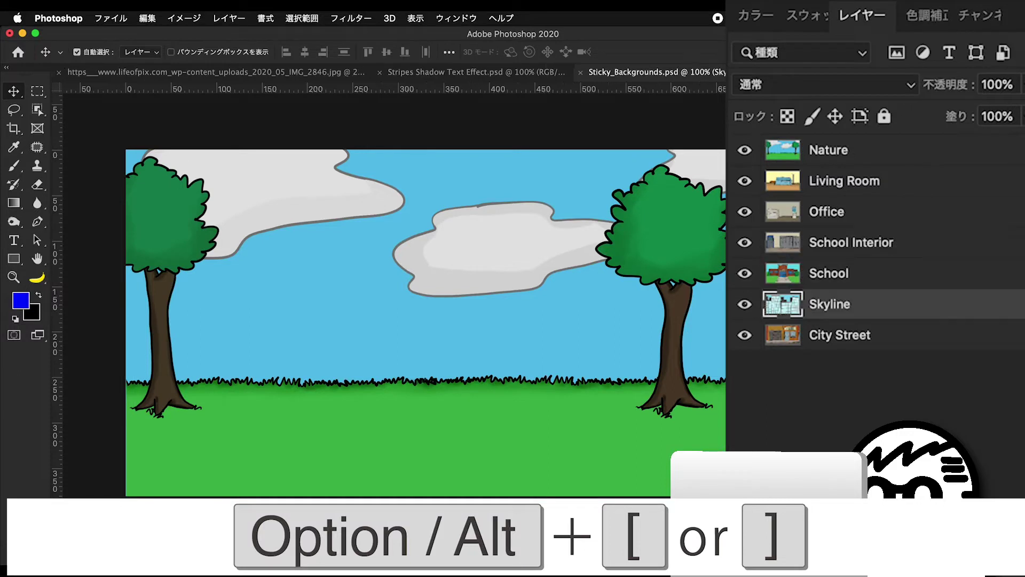
pyautogui.hotkey('alt', '[')
pyautogui.hotkey('alt', ']')
pyautogui.hotkey('alt', ']')
pyautogui.hotkey('alt', ']')
pyautogui.hotkey('alt', ']')
pyautogui.hotkey('alt', ']')
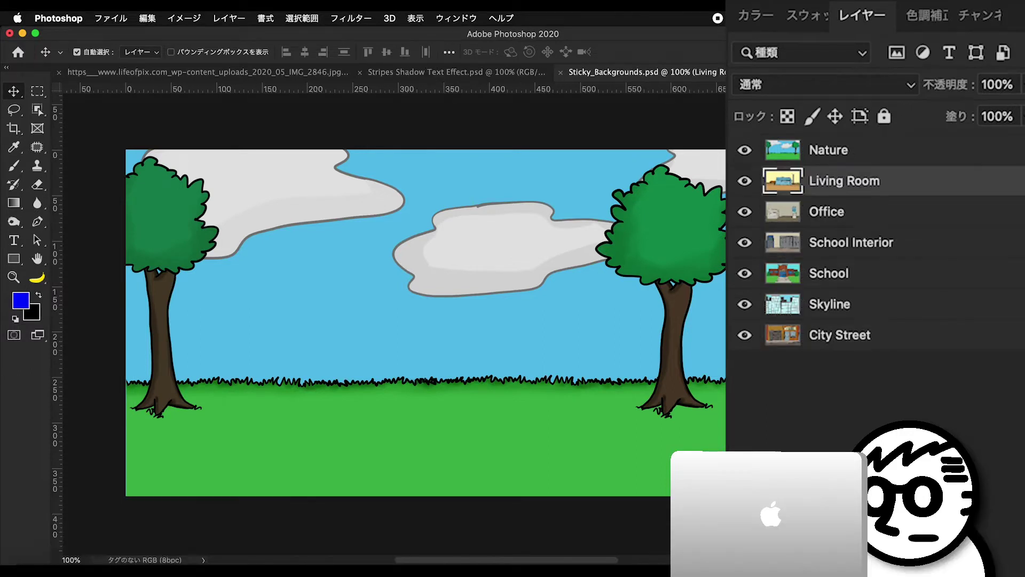
pyautogui.hotkey('alt', ']')
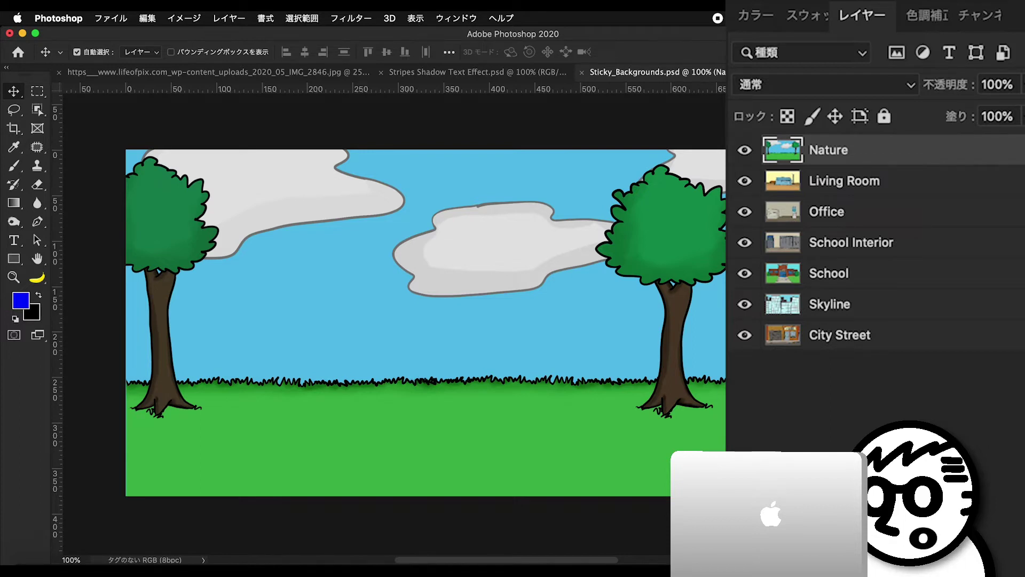
pyautogui.hotkey('alt', ',')
pyautogui.hotkey('alt', ']')
pyautogui.hotkey('alt', ']')
pyautogui.hotkey('alt', ']')
pyautogui.hotkey('alt', ']')
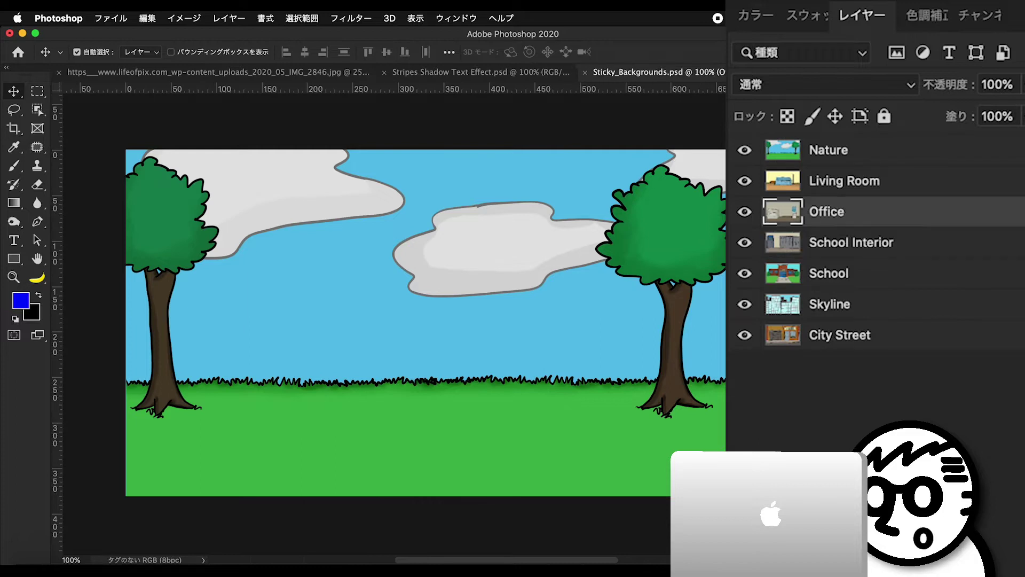
pyautogui.hotkey('alt', ']')
pyautogui.hotkey('alt', ']')
pyautogui.hotkey('alt', '[')
pyautogui.hotkey('alt', '[')
pyautogui.hotkey('alt', '[')
pyautogui.hotkey('alt', '[')
pyautogui.hotkey('alt', '[')
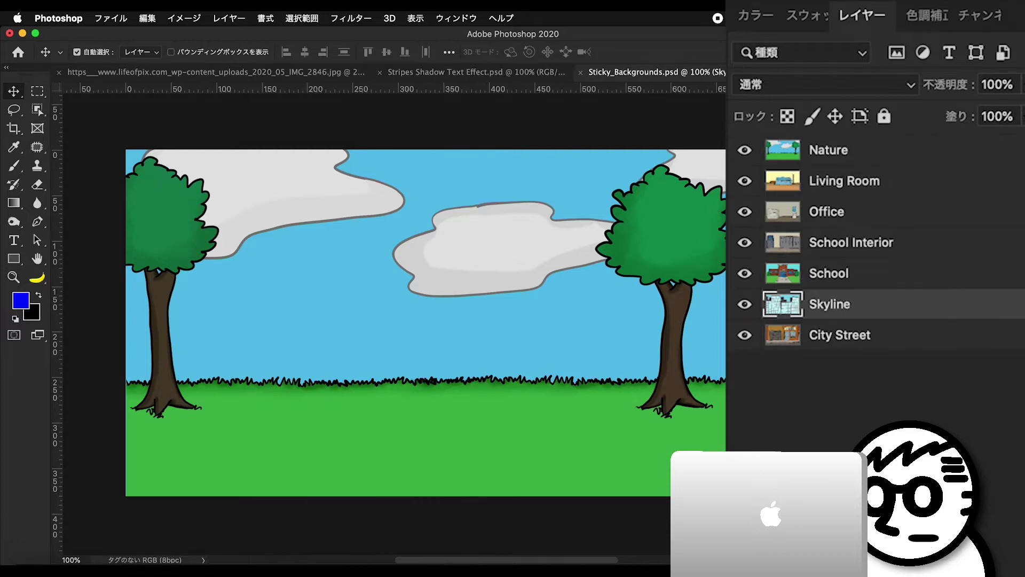
pyautogui.hotkey('alt', '[')
pyautogui.hotkey('alt', ']')
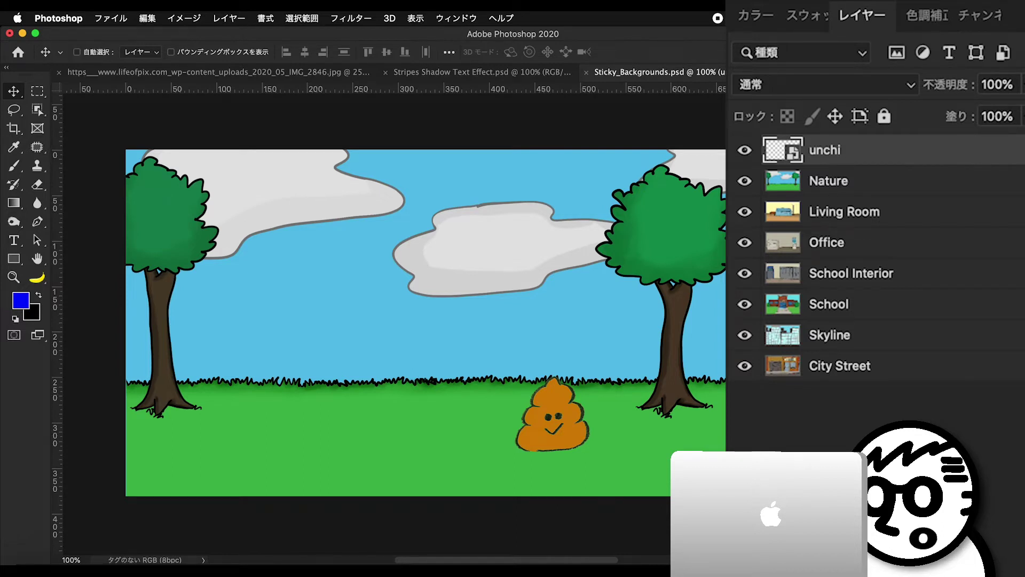
# Shift the unchi layer down and up the stack with Cmd+[ / Cmd+], leaving it below Office.
pyautogui.hotkey('ctrl', '[')
pyautogui.hotkey('ctrl', '[')
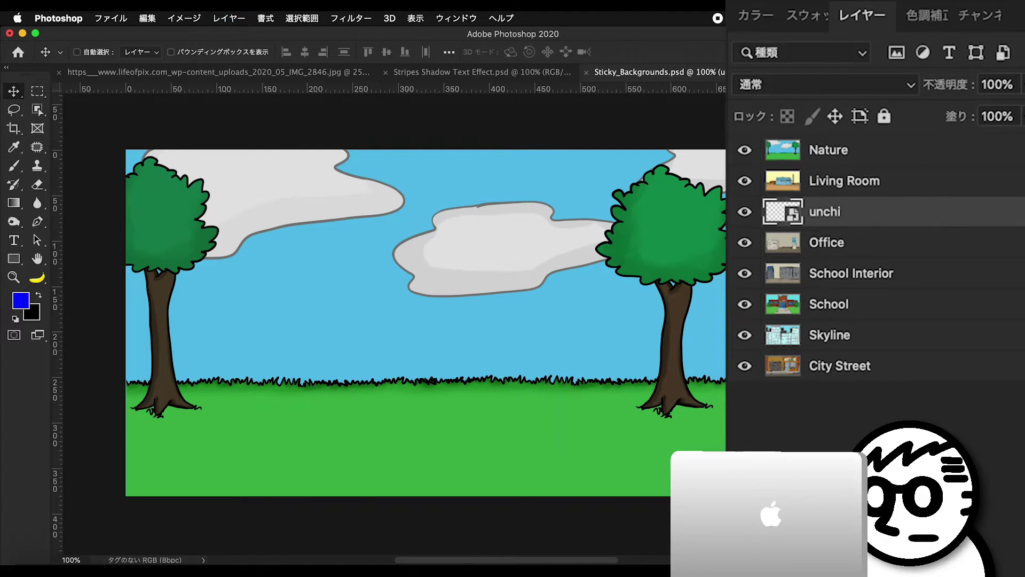
pyautogui.hotkey('ctrl', '[')
pyautogui.hotkey('ctrl', '[')
pyautogui.hotkey('ctrl', '[')
pyautogui.hotkey('ctrl', '[')
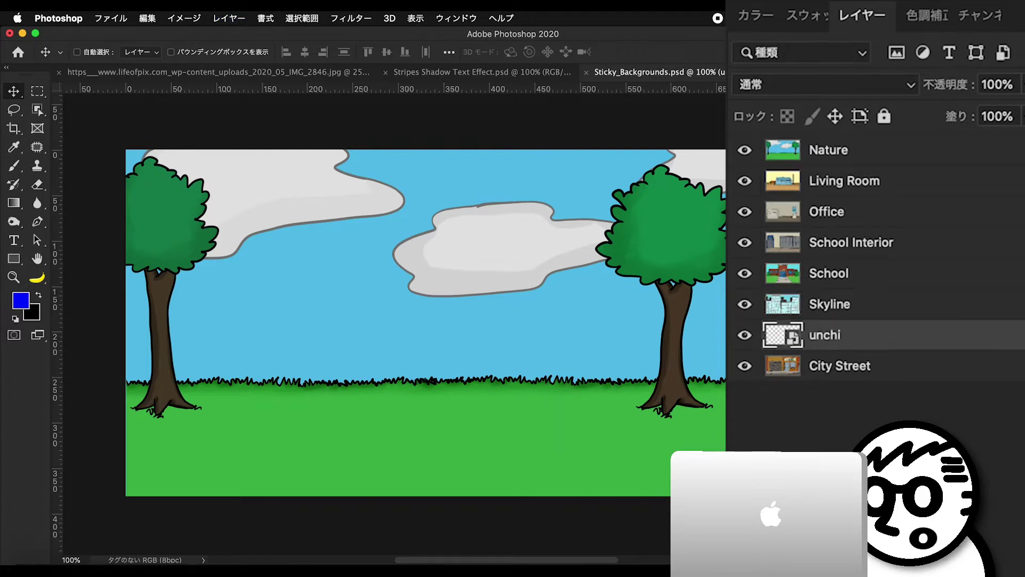
pyautogui.hotkey('ctrl', ']')
pyautogui.hotkey('ctrl', ']')
pyautogui.hotkey('ctrl', ']')
pyautogui.hotkey('ctrl', ']')
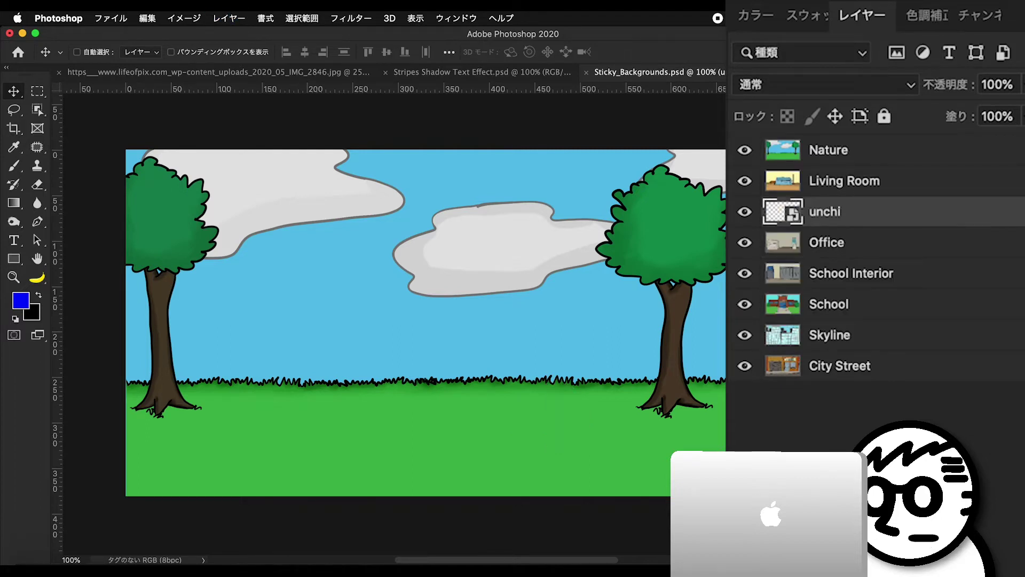
pyautogui.hotkey('ctrl', '[')
pyautogui.hotkey('ctrl', ']')
pyautogui.hotkey('ctrl', ']')
pyautogui.hotkey('ctrl', ']')
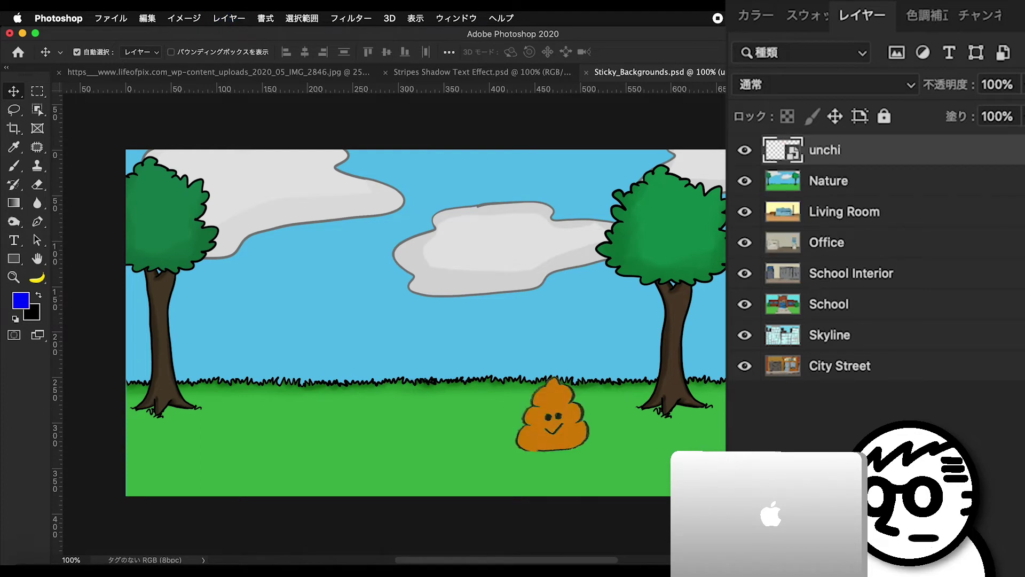
pyautogui.hotkey('ctrl', '[')
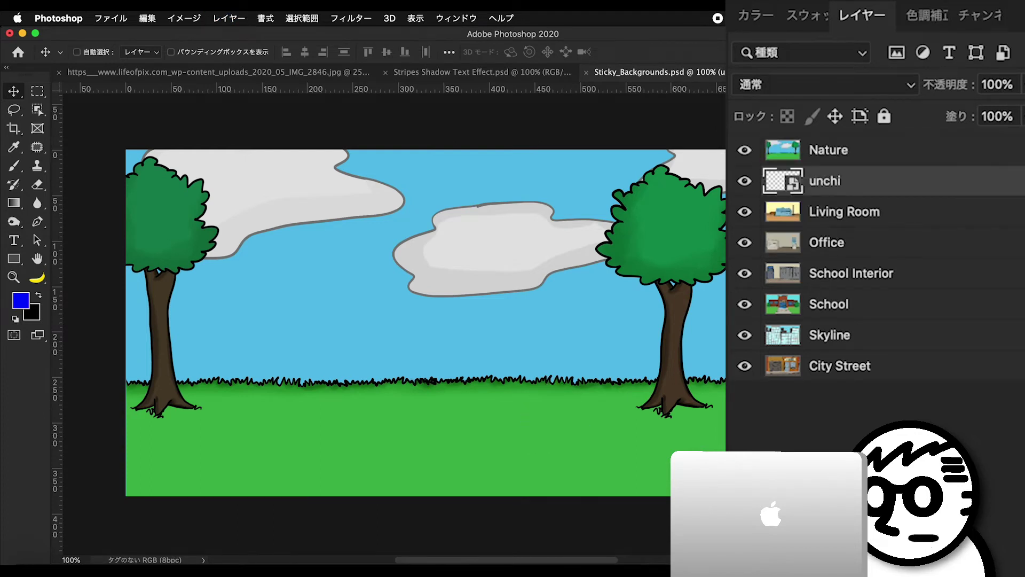
pyautogui.hotkey('ctrl', '[')
pyautogui.hotkey('ctrl', '[')
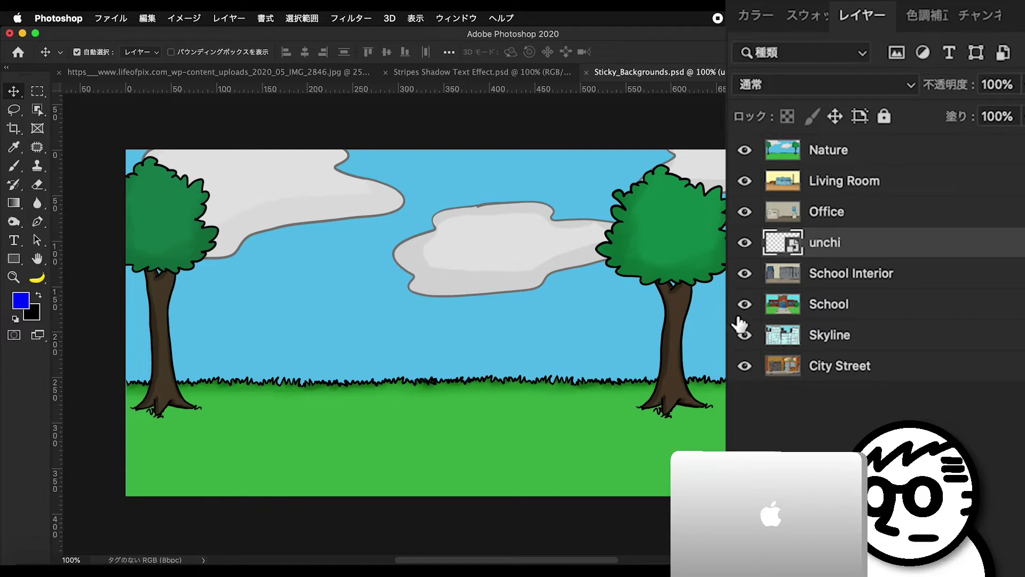
# Hide scenes one by one, dropping unchi below School Interior, School, Skyline and City Street.
pyautogui.moveTo(744, 211); pyautogui.dragTo(732, 148)
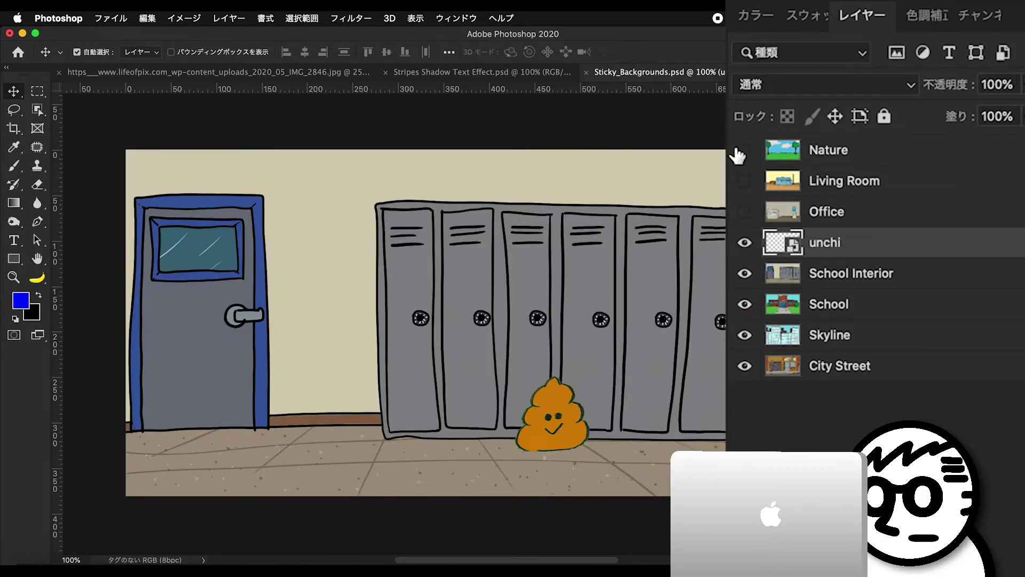
pyautogui.hotkey('ctrl', '[')
pyautogui.click(745, 242)
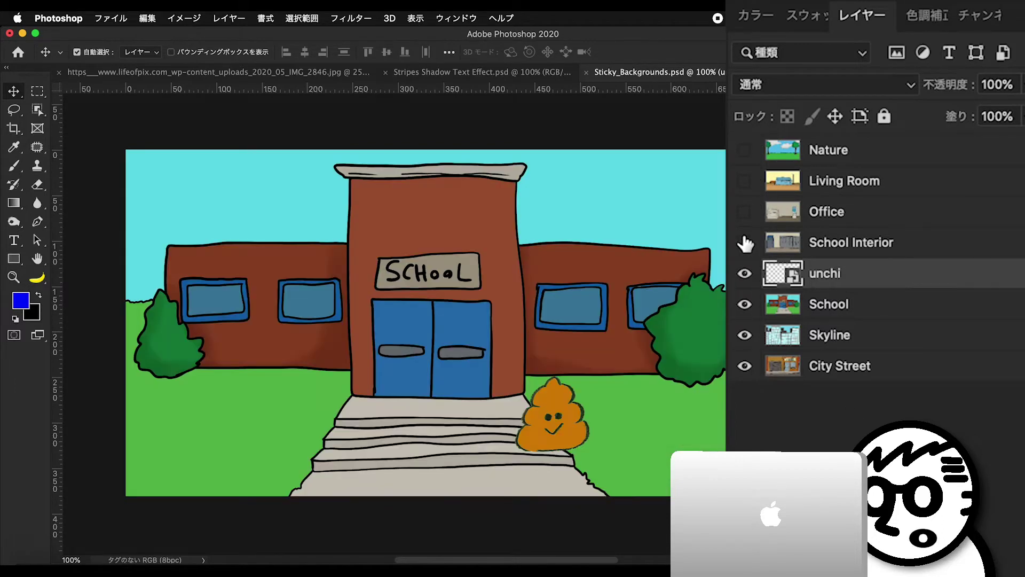
pyautogui.hotkey('ctrl', '[')
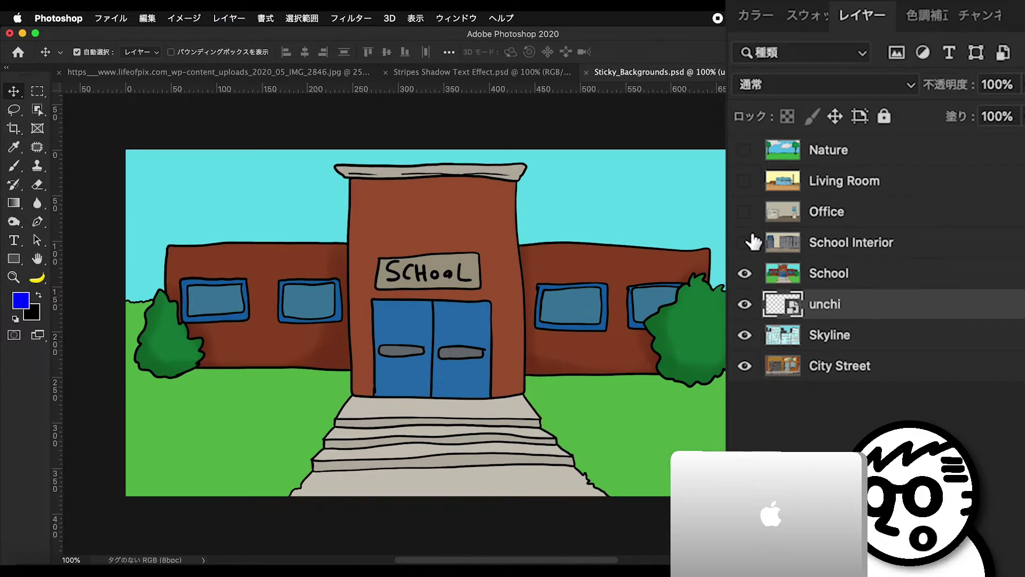
pyautogui.click(744, 273)
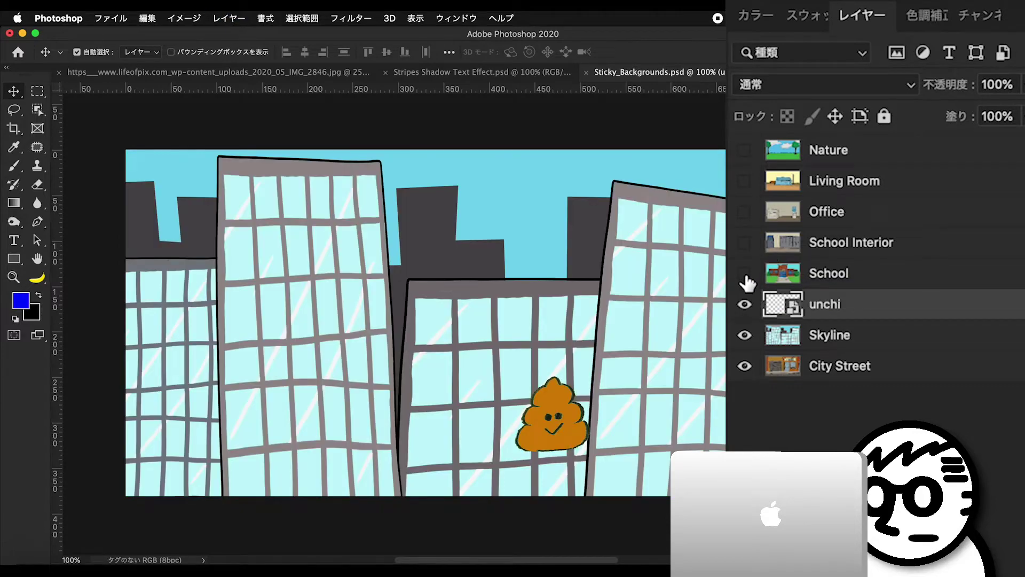
pyautogui.hotkey('ctrl', '[')
pyautogui.click(745, 304)
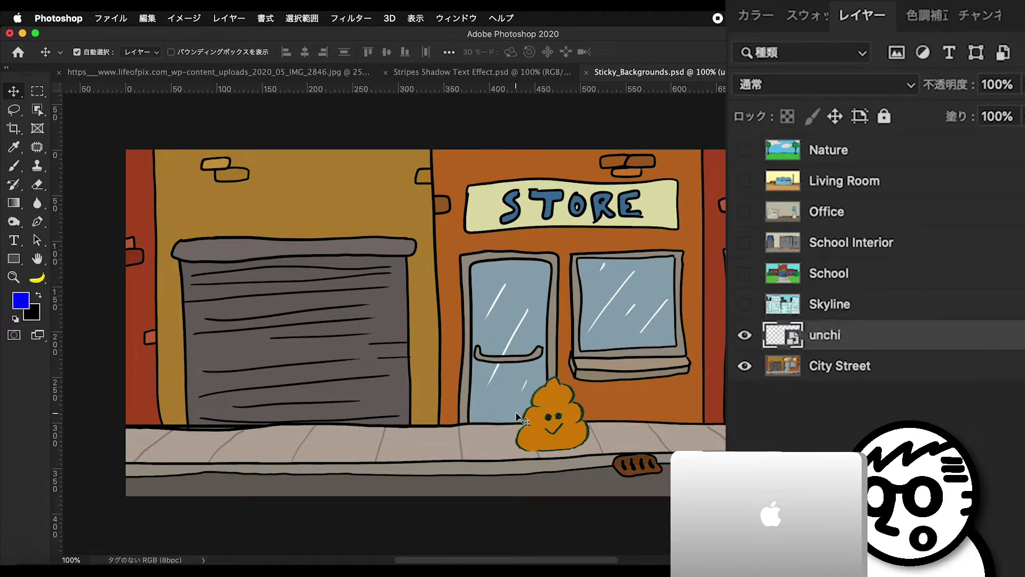
pyautogui.hotkey('ctrl', '[')
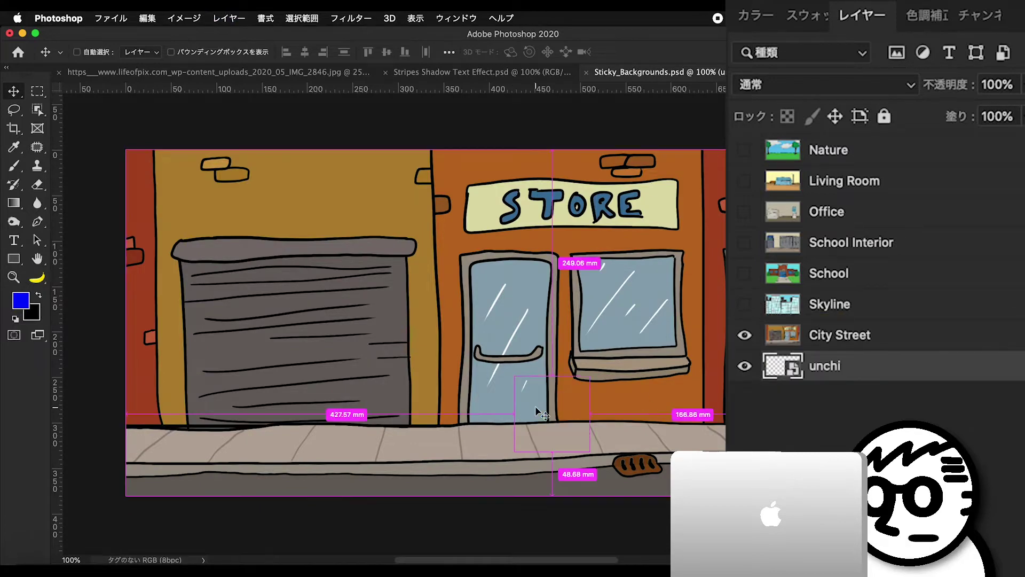
# Raise unchi back up, make every scene layer visible, and place unchi below Living Room.
pyautogui.hotkey('ctrl', ']')
pyautogui.hotkey('ctrl', ']')
pyautogui.hotkey('ctrl', ']')
pyautogui.hotkey('ctrl', ']')
pyautogui.hotkey('ctrl', ']')
pyautogui.hotkey('ctrl', ']')
pyautogui.hotkey('ctrl', ']')
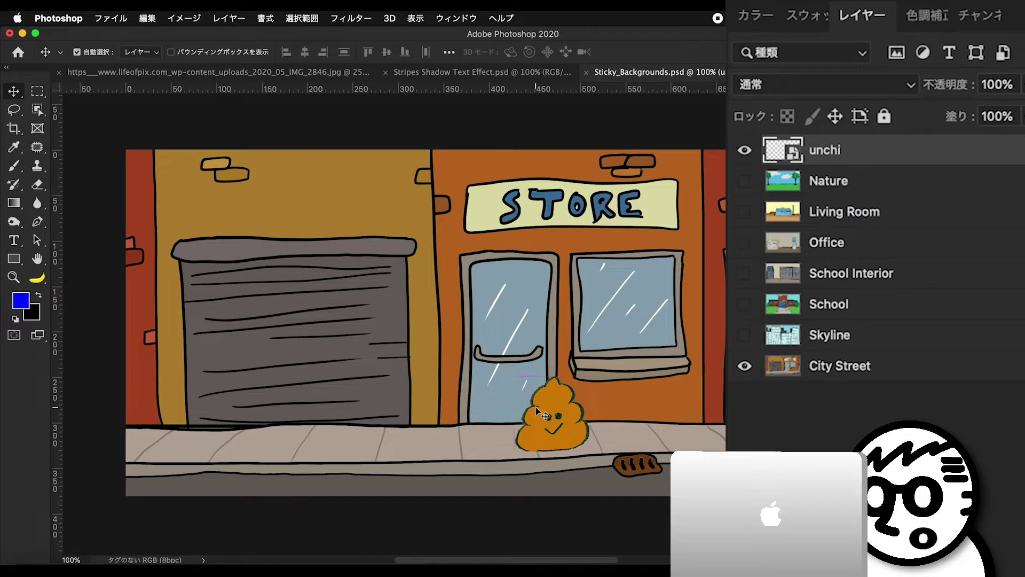
pyautogui.moveTo(744, 181); pyautogui.dragTo(745, 335)
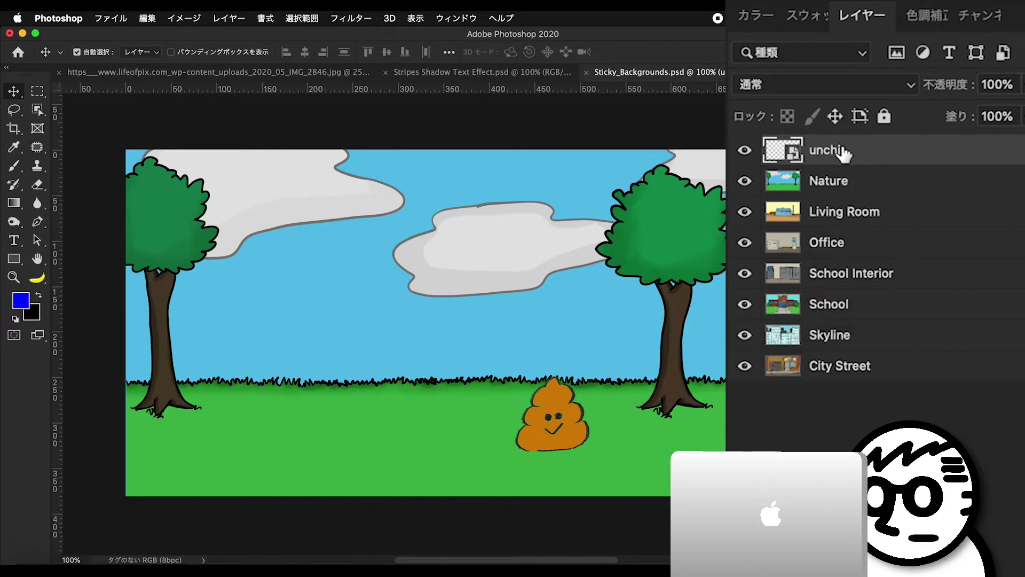
pyautogui.moveTo(836, 147)
pyautogui.mouseDown()
pyautogui.moveTo(851, 234)
pyautogui.moveTo(840, 251)
pyautogui.mouseUp()
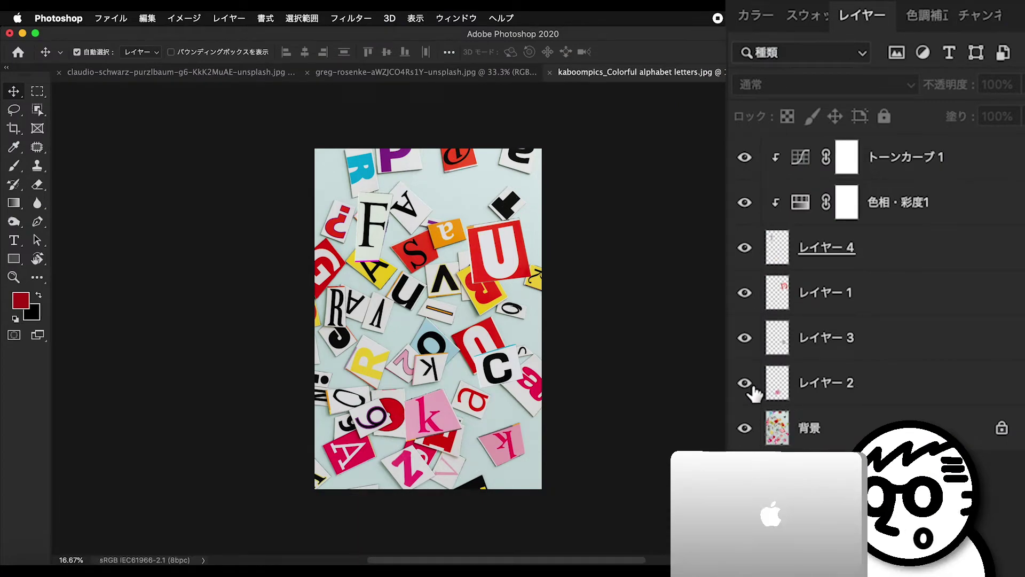
# Hide the alphabet image's letter and adjustment layers, re-show them all, and select the 背景 layer.
pyautogui.keyDown('alt'); pyautogui.click(743, 383); pyautogui.keyUp('alt')
pyautogui.moveTo(743, 382); pyautogui.dragTo(729, 185)
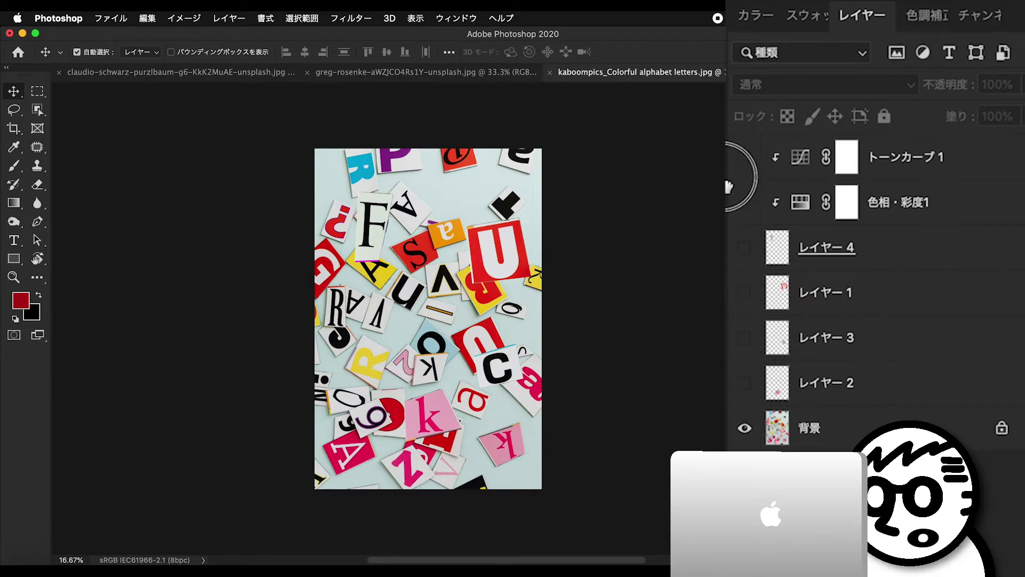
pyautogui.click(744, 248)
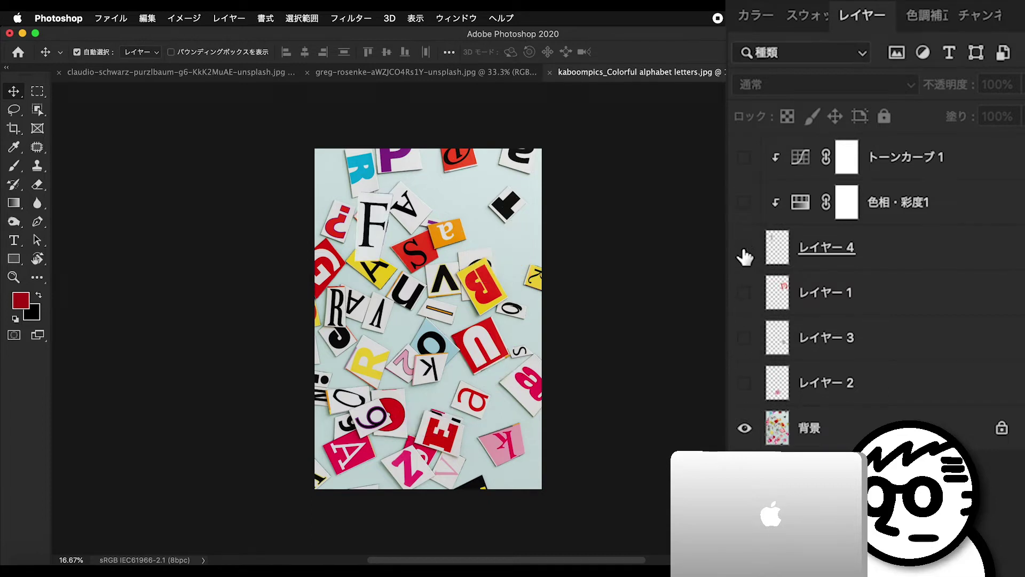
pyautogui.moveTo(744, 383); pyautogui.dragTo(738, 172)
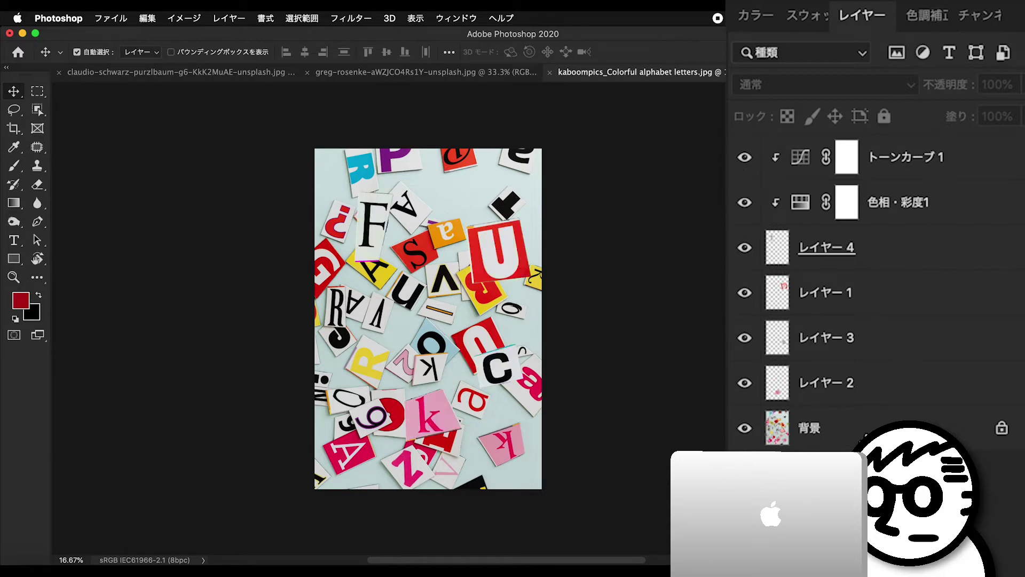
pyautogui.click(862, 432)
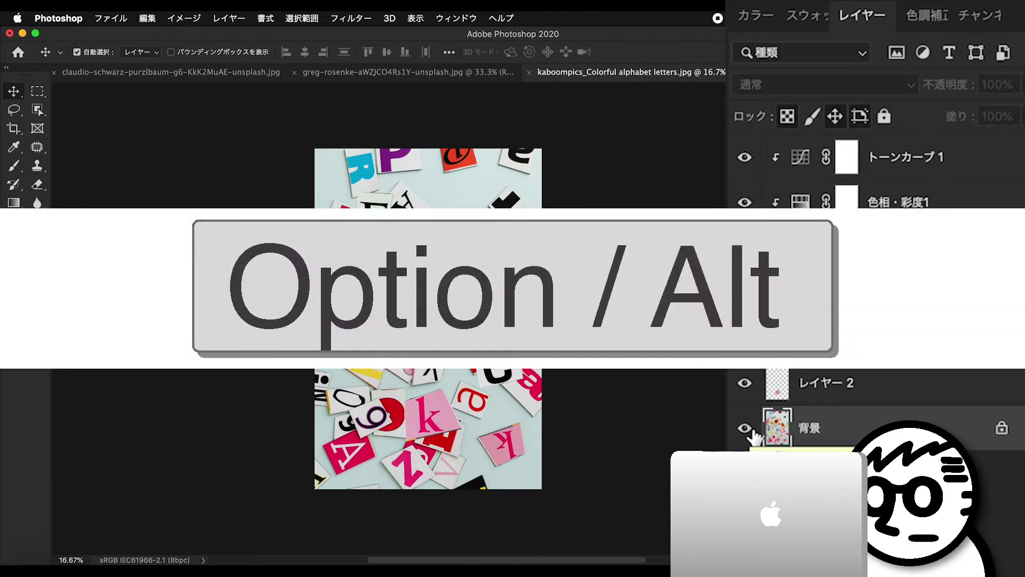
# Show only the 背景 background, then turn the letter layers and 色相・彩度1 adjustment back on.
pyautogui.keyDown('alt'); pyautogui.click(746, 428); pyautogui.keyUp('alt')
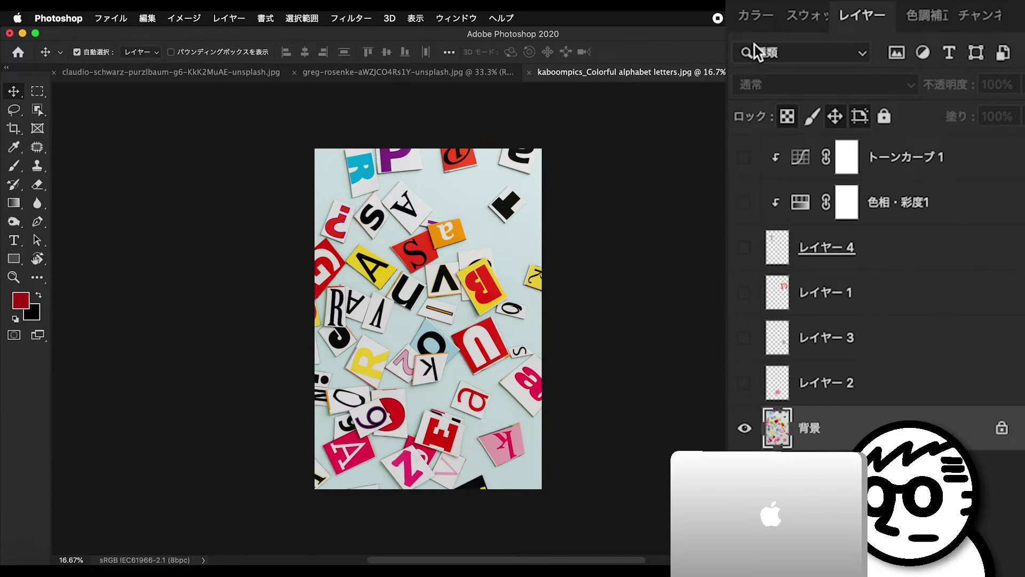
pyautogui.click(744, 157)
pyautogui.click(744, 337)
pyautogui.click(745, 383)
pyautogui.click(744, 247)
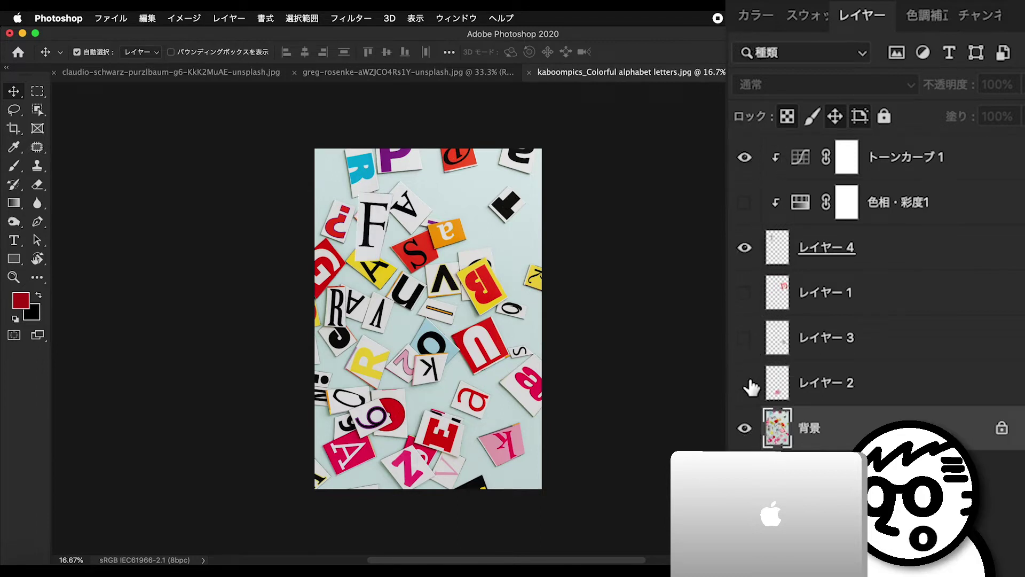
pyautogui.click(744, 202)
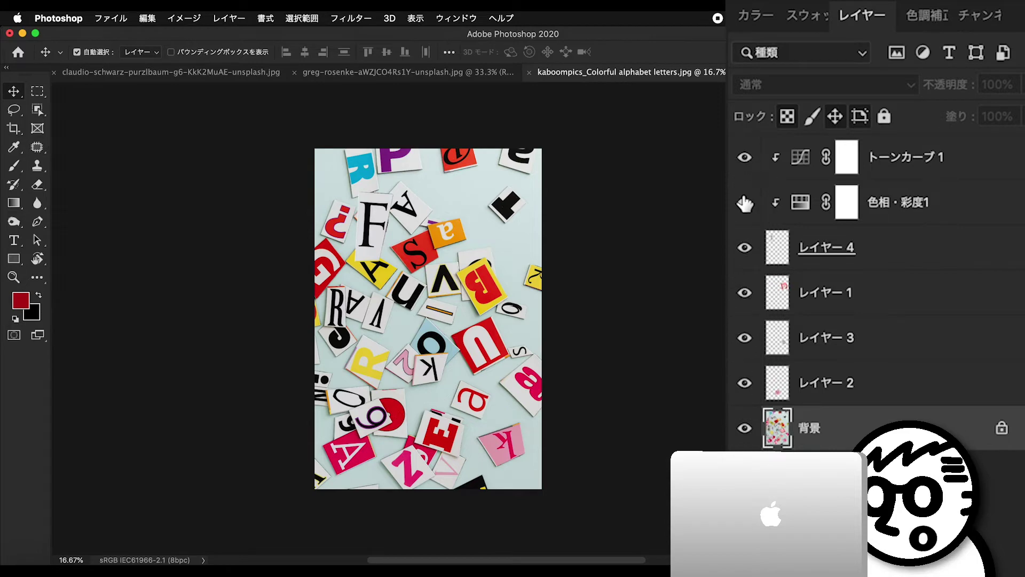
# Solo each letter layer in turn (F, red U, C, pink k), then make all layers visible.
pyautogui.keyDown('alt'); pyautogui.click(744, 248); pyautogui.keyUp('alt')
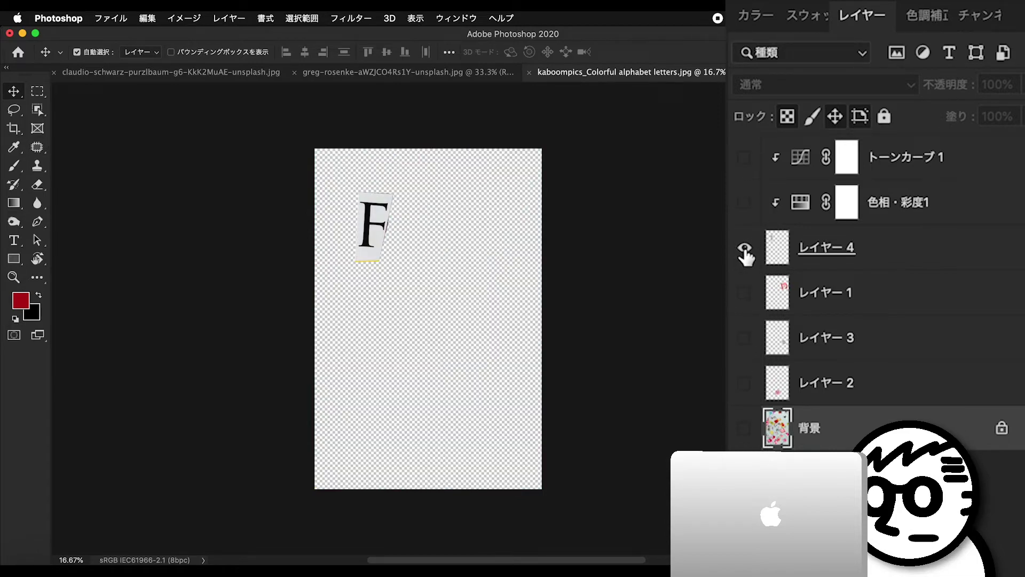
pyautogui.keyDown('alt'); pyautogui.click(746, 293); pyautogui.keyUp('alt')
pyautogui.keyDown('alt'); pyautogui.click(745, 337); pyautogui.keyUp('alt')
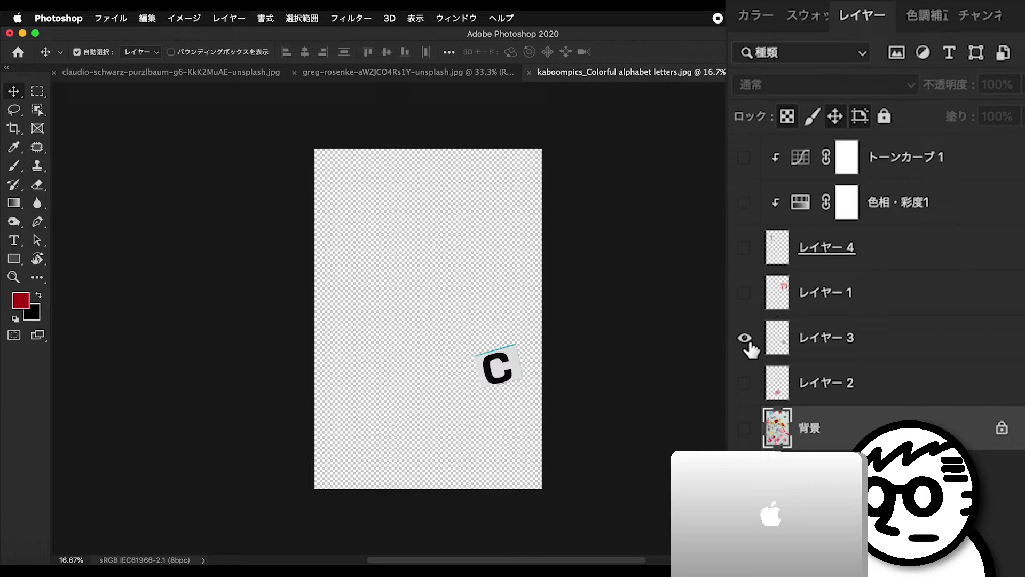
pyautogui.keyDown('alt'); pyautogui.click(744, 382); pyautogui.keyUp('alt')
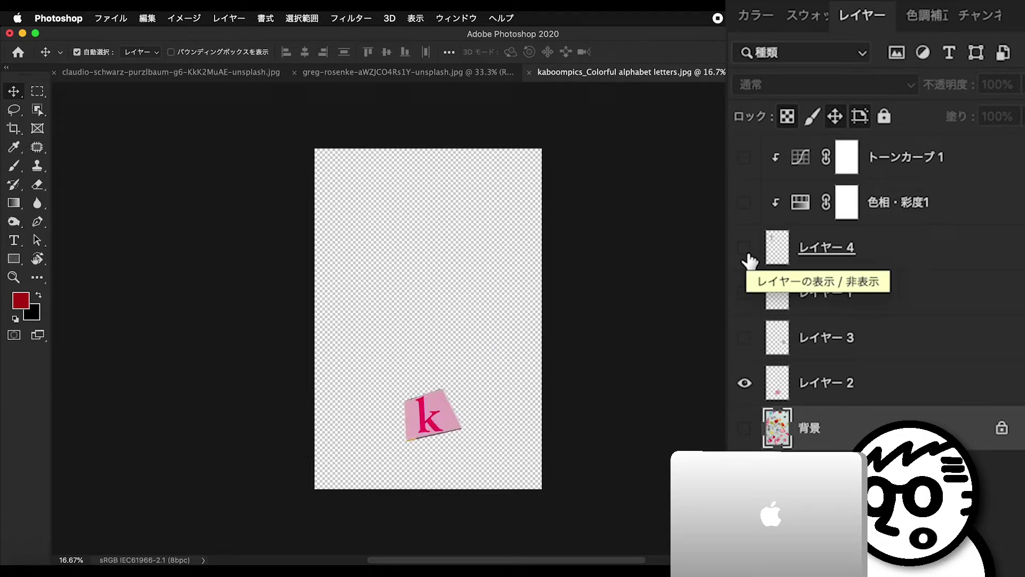
pyautogui.moveTo(745, 247); pyautogui.dragTo(745, 428)
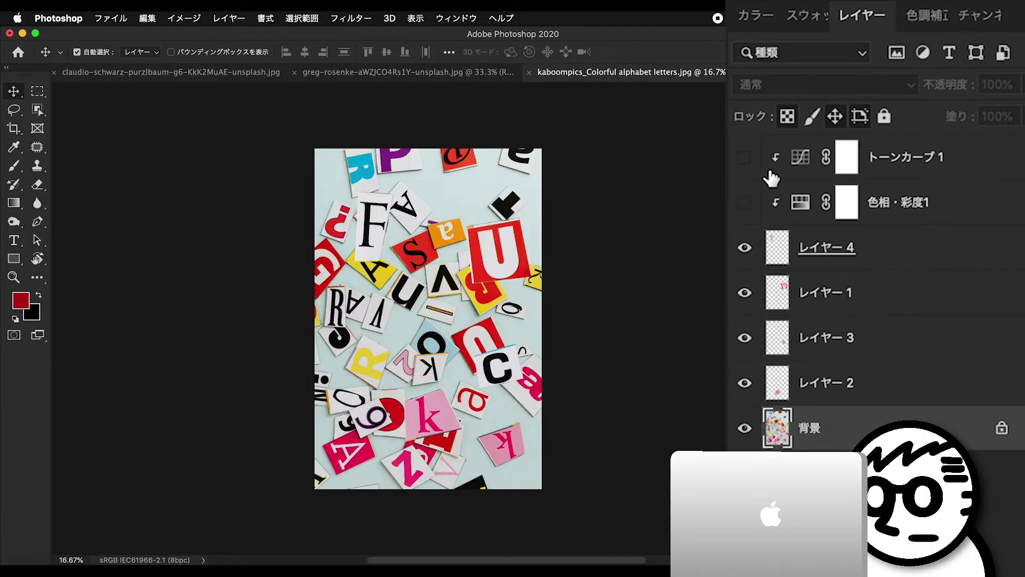
pyautogui.click(744, 203)
pyautogui.click(744, 157)
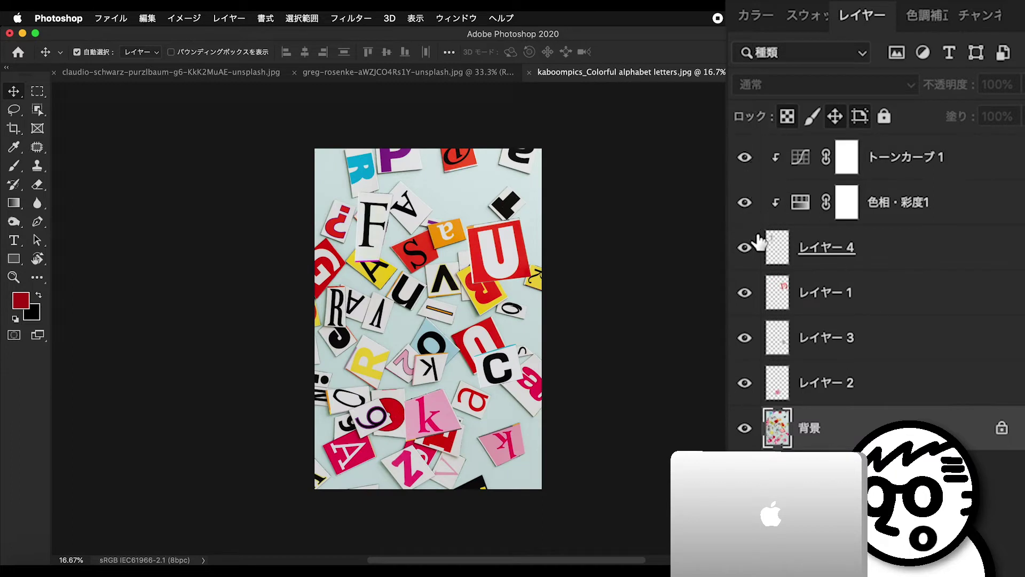
# Select レイヤー4 and view the 色相・彩度1 and トーンカーブ1 adjustments with only the F layer.
pyautogui.click(828, 251)
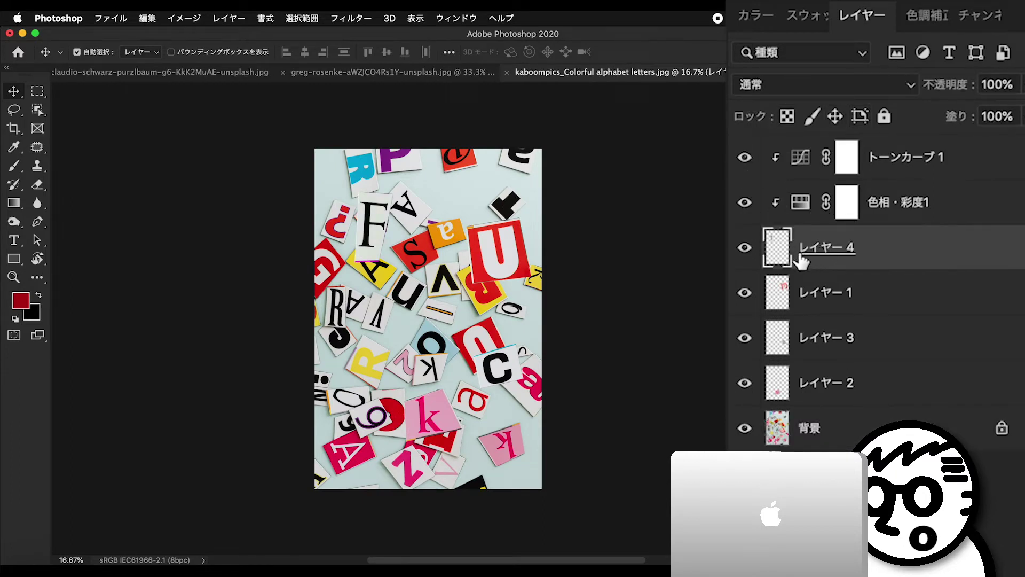
pyautogui.click(747, 203)
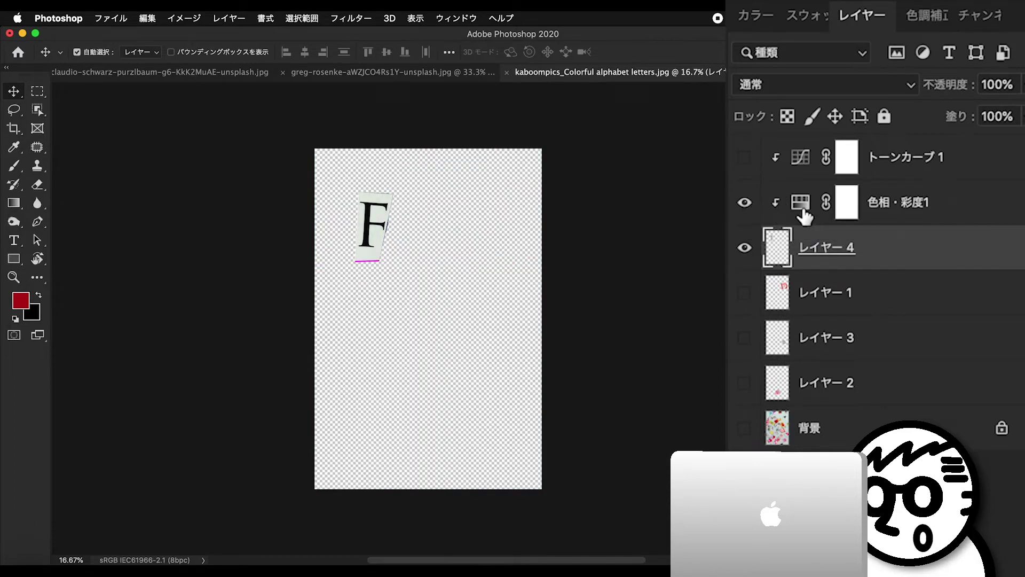
pyautogui.click(745, 158)
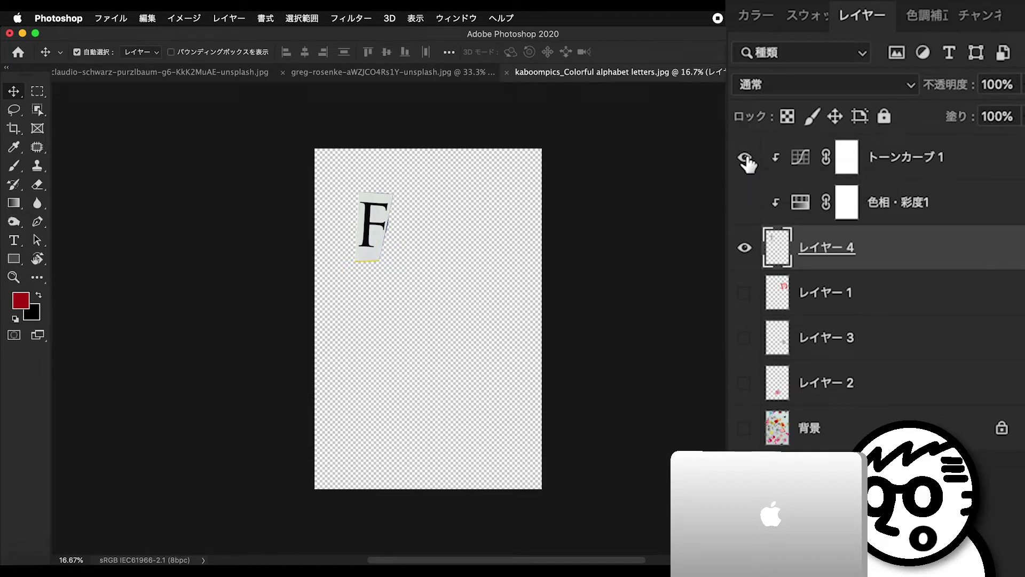
pyautogui.moveTo(745, 158); pyautogui.dragTo(748, 174)
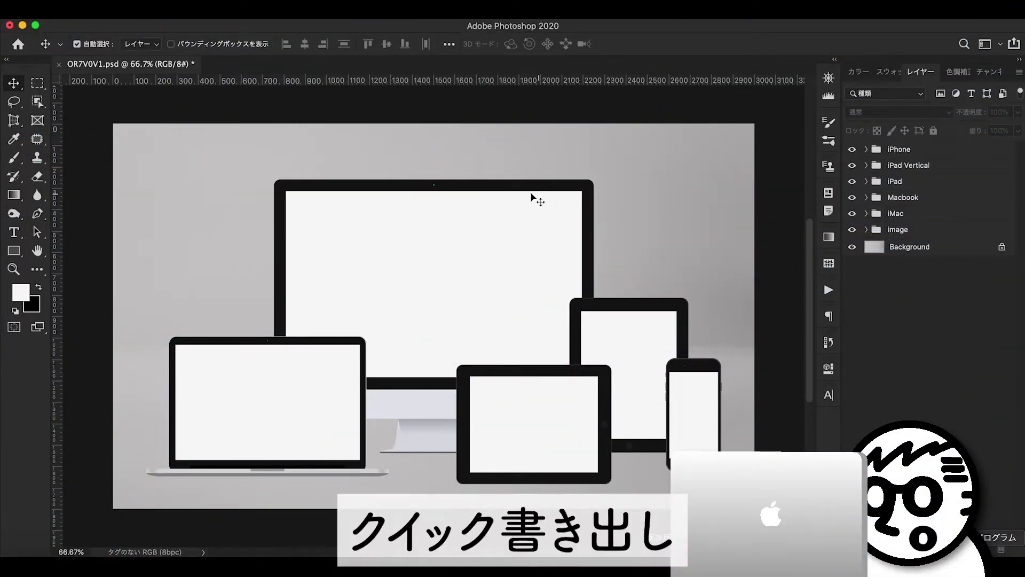
# Check the Macbook group's layer menu, expand and collapse the iMac group, leaving iMac selected.
pyautogui.click(928, 198)
pyautogui.rightClick(927, 197)
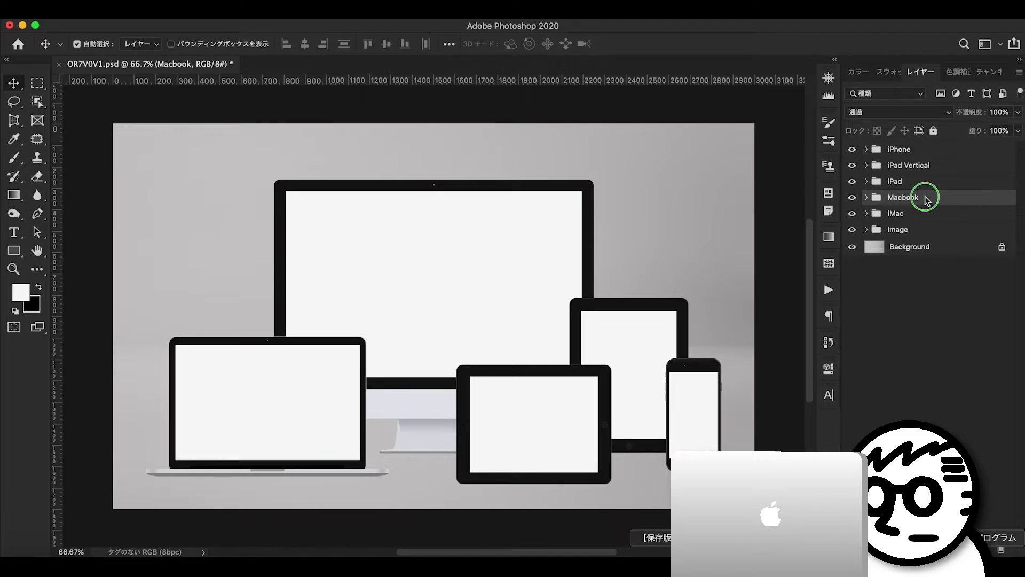
pyautogui.click(990, 317)
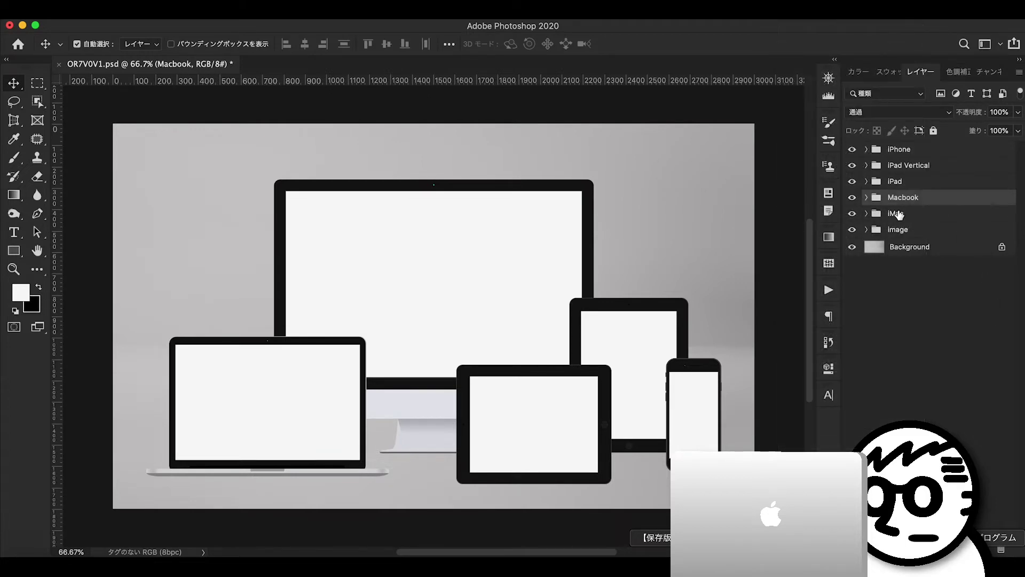
pyautogui.click(485, 242)
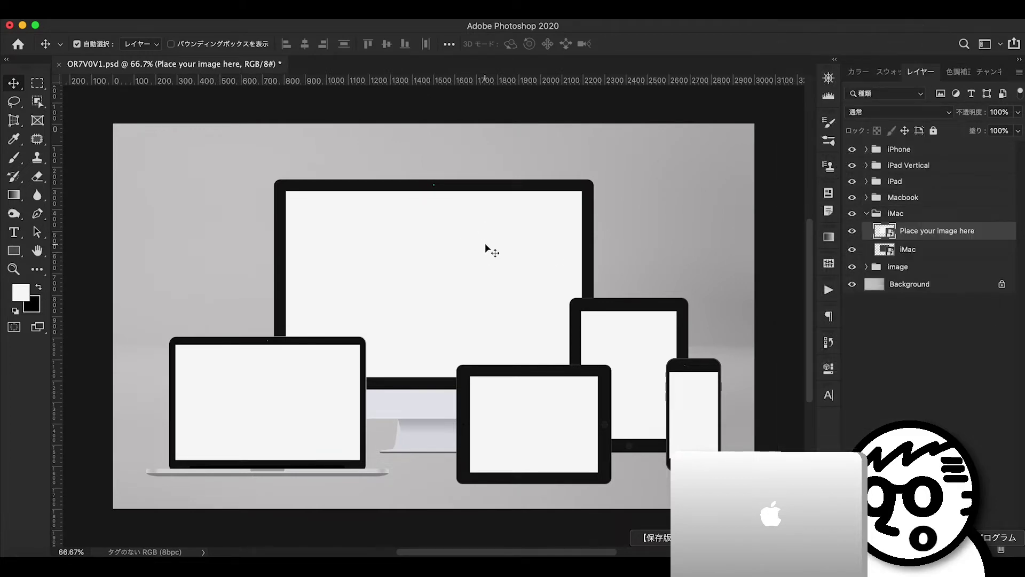
pyautogui.click(866, 214)
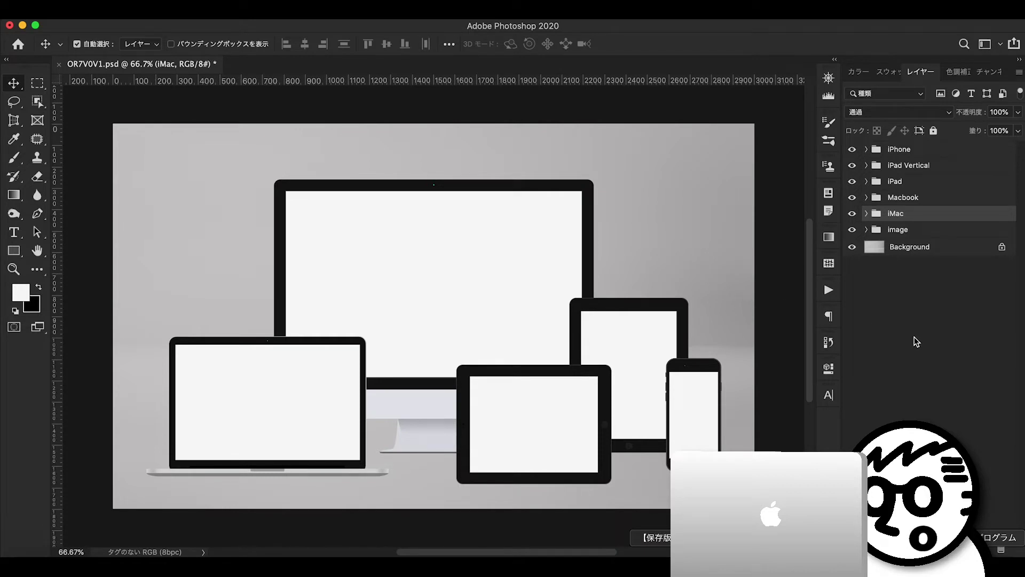
pyautogui.rightClick(914, 219)
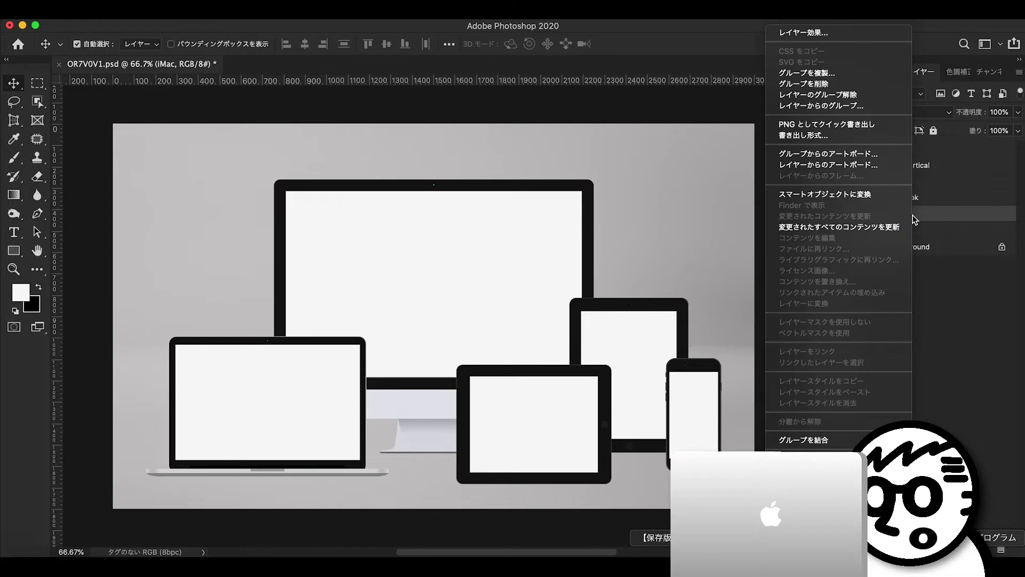
pyautogui.click(831, 128)
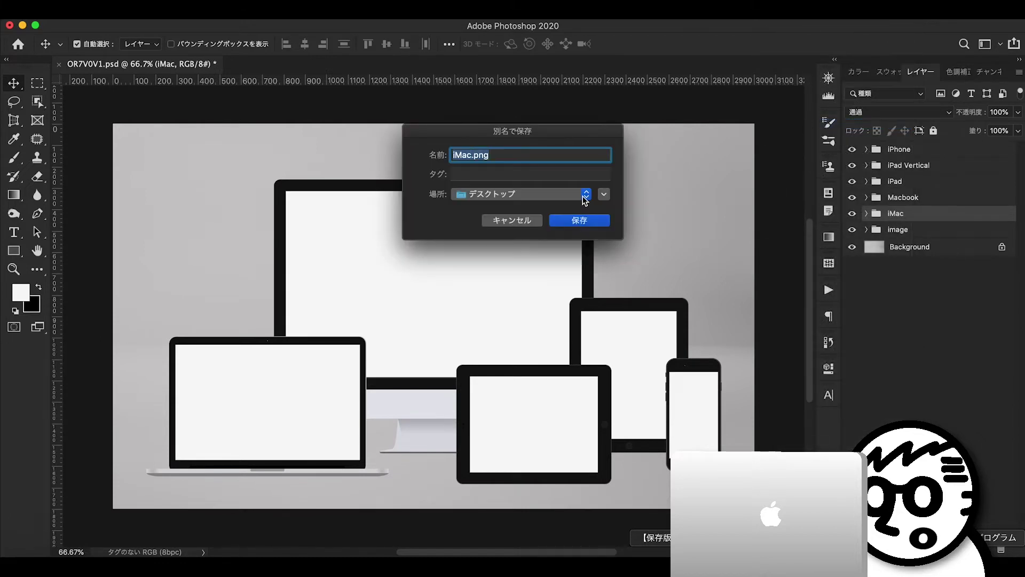
pyautogui.click(531, 222)
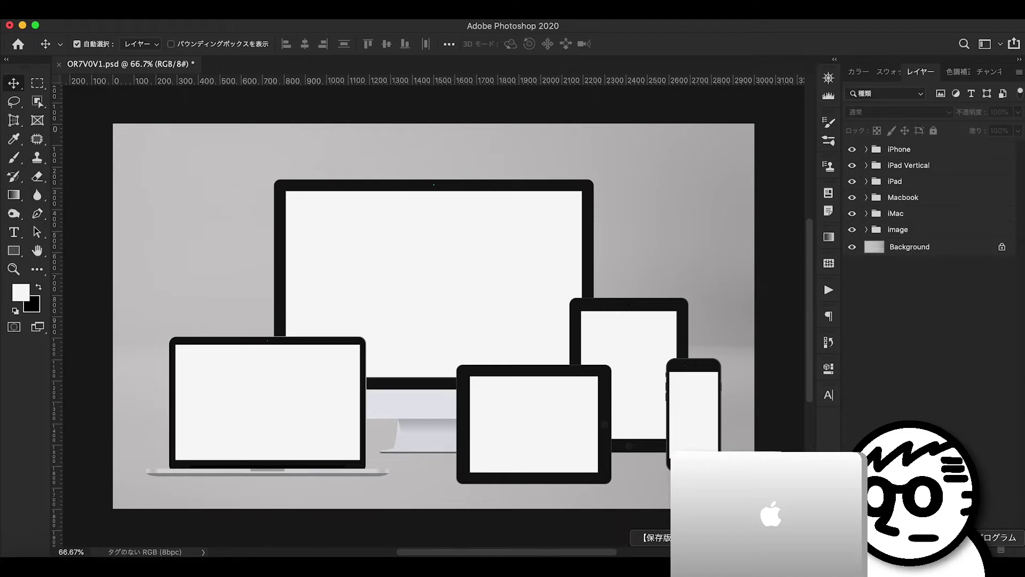
pyautogui.click(56, 11)
pyautogui.moveTo(59, 49)
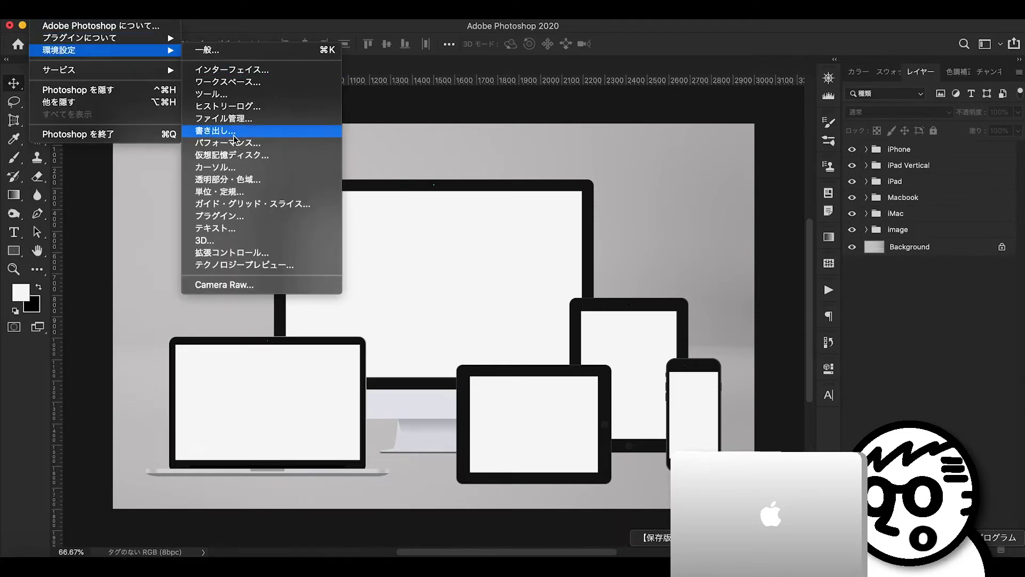
pyautogui.click(234, 137)
pyautogui.click(287, 127)
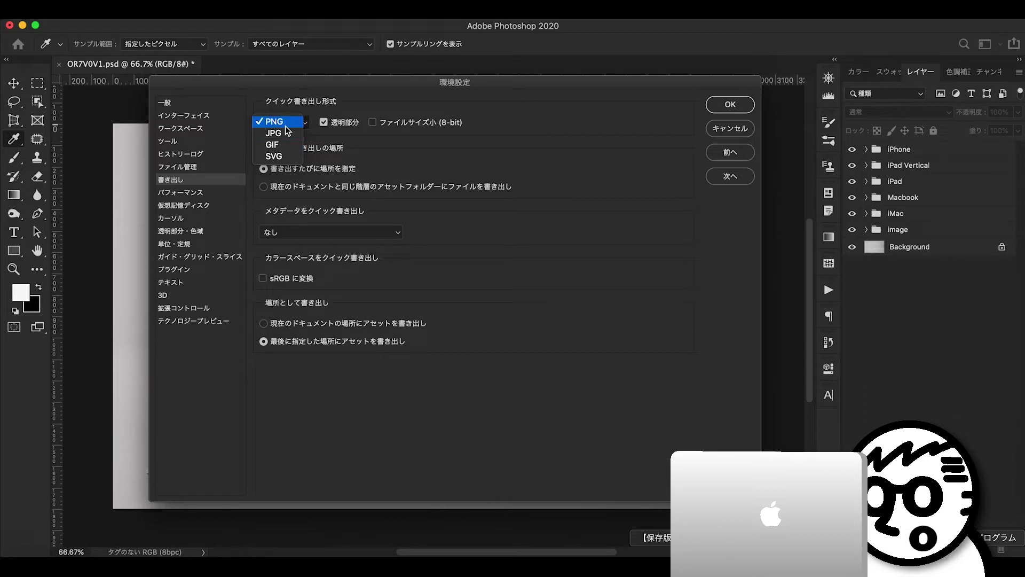
pyautogui.click(411, 161)
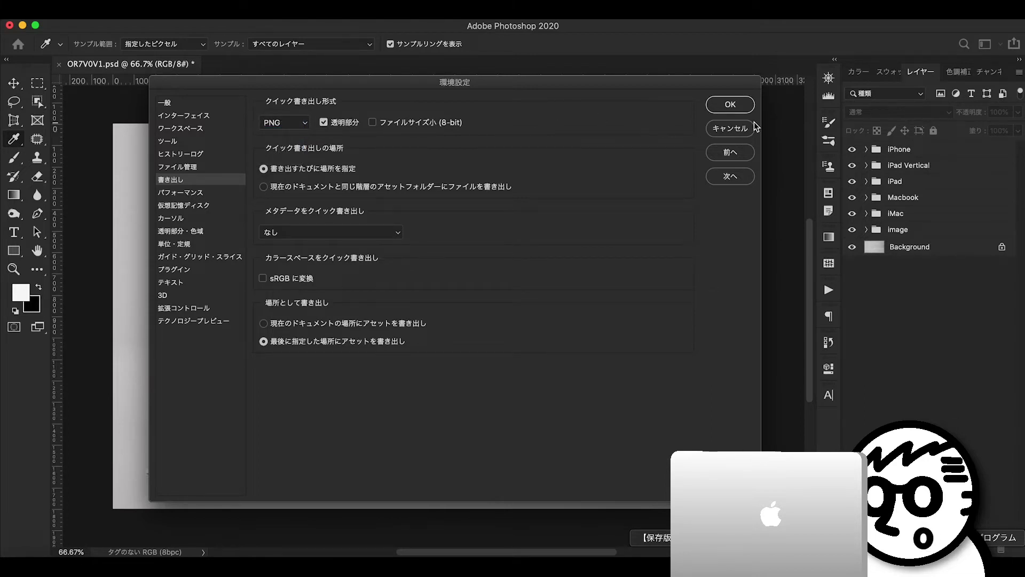
pyautogui.click(303, 123)
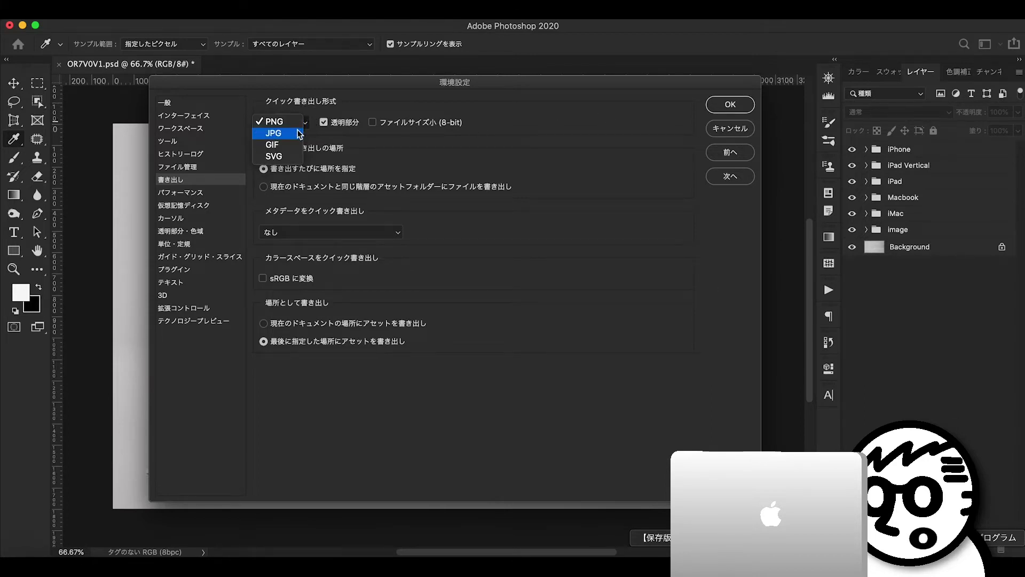
pyautogui.click(389, 156)
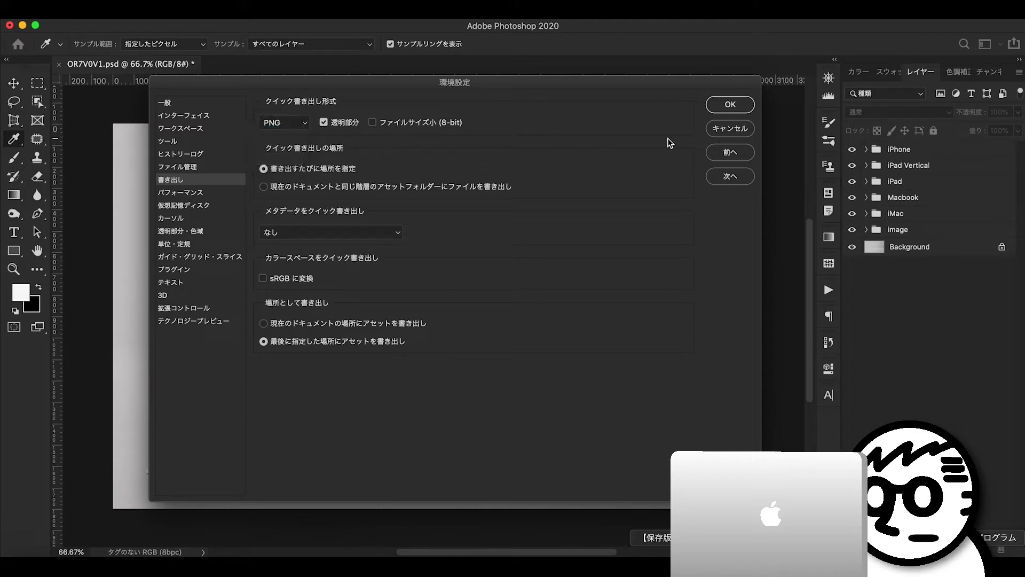
pyautogui.click(729, 129)
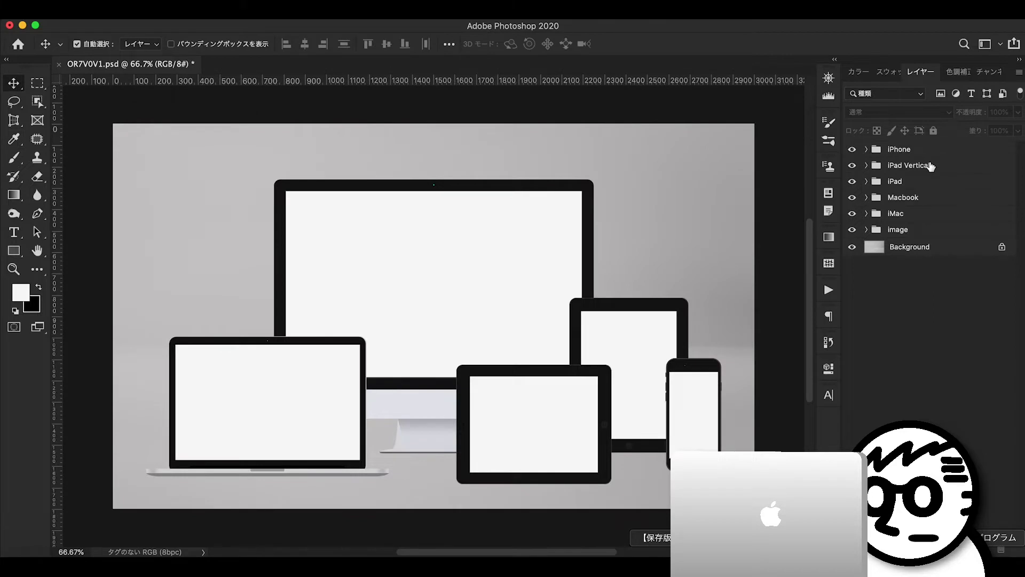
# Select the iPad Vertical group and view its layer menu without exporting.
pyautogui.click(924, 166)
pyautogui.rightClick(924, 168)
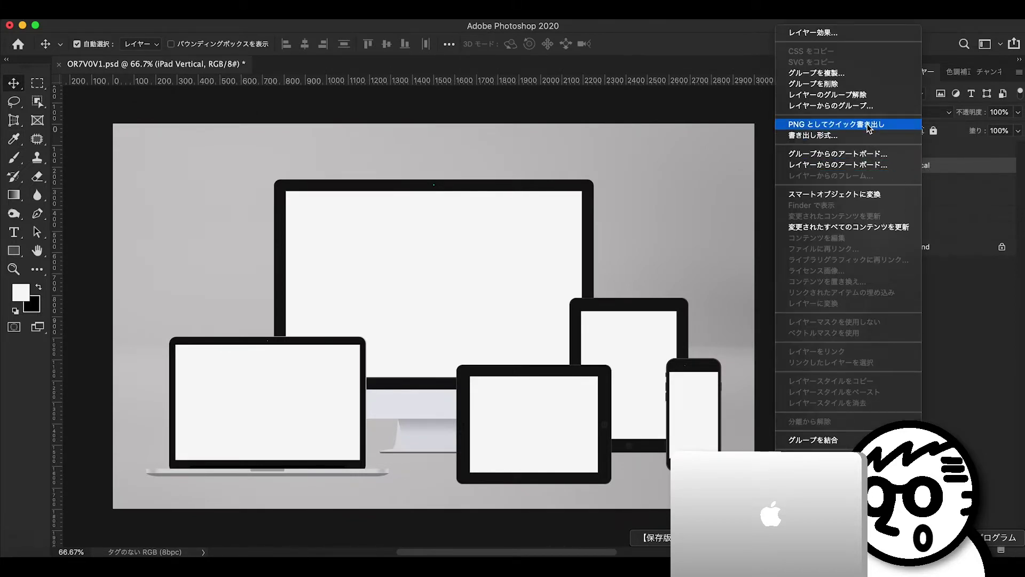
pyautogui.click(947, 289)
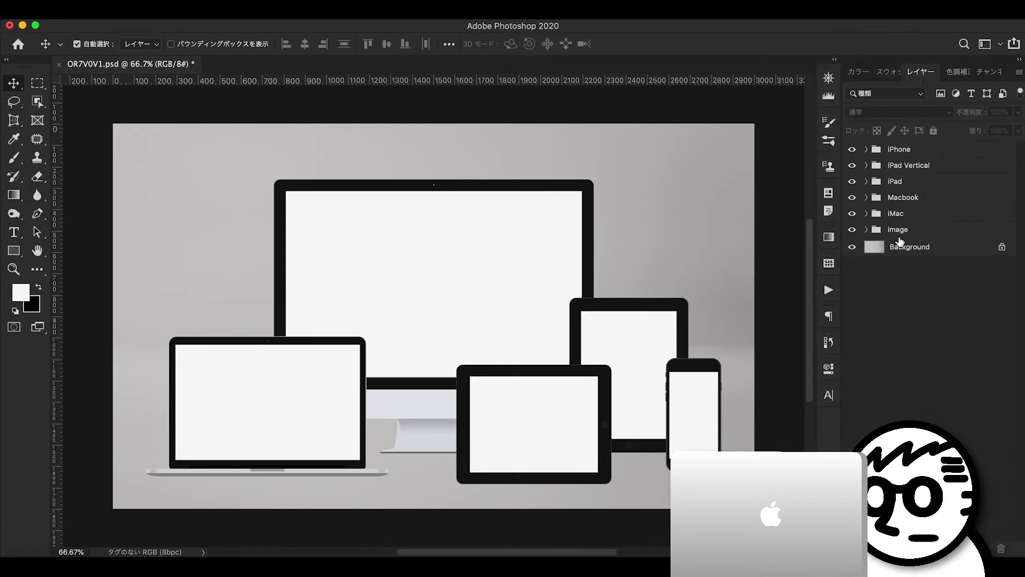
# Expand the Macbook group, inspect its Place your image here layer, then collapse the group.
pyautogui.click(881, 199)
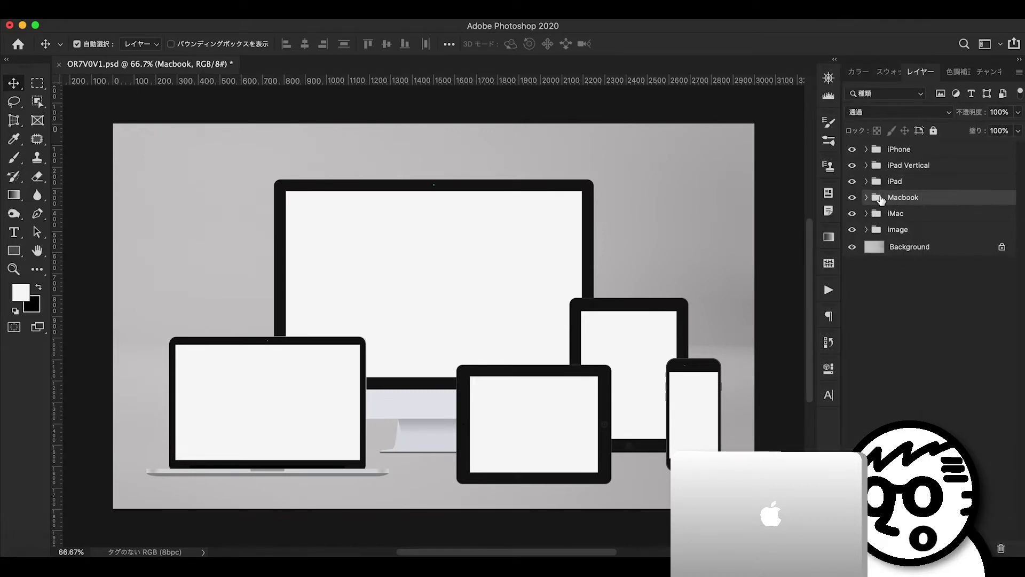
pyautogui.click(866, 198)
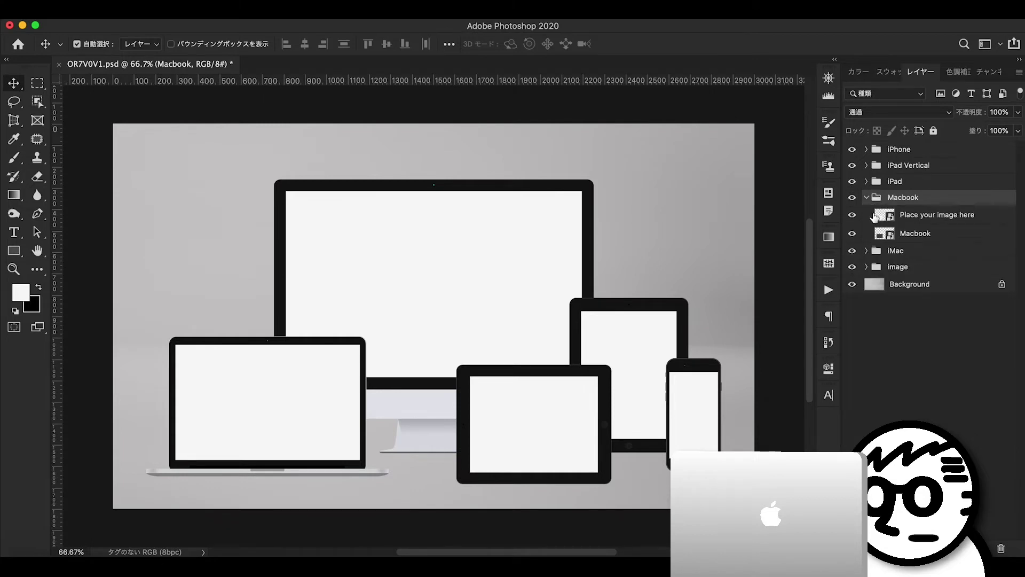
pyautogui.click(904, 215)
pyautogui.rightClick(918, 216)
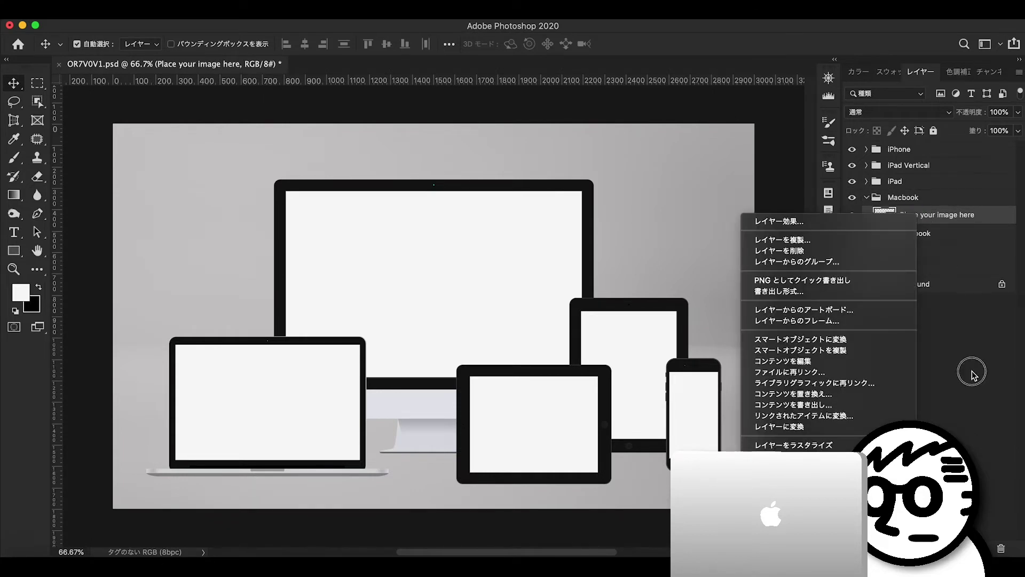
pyautogui.click(970, 374)
pyautogui.click(866, 198)
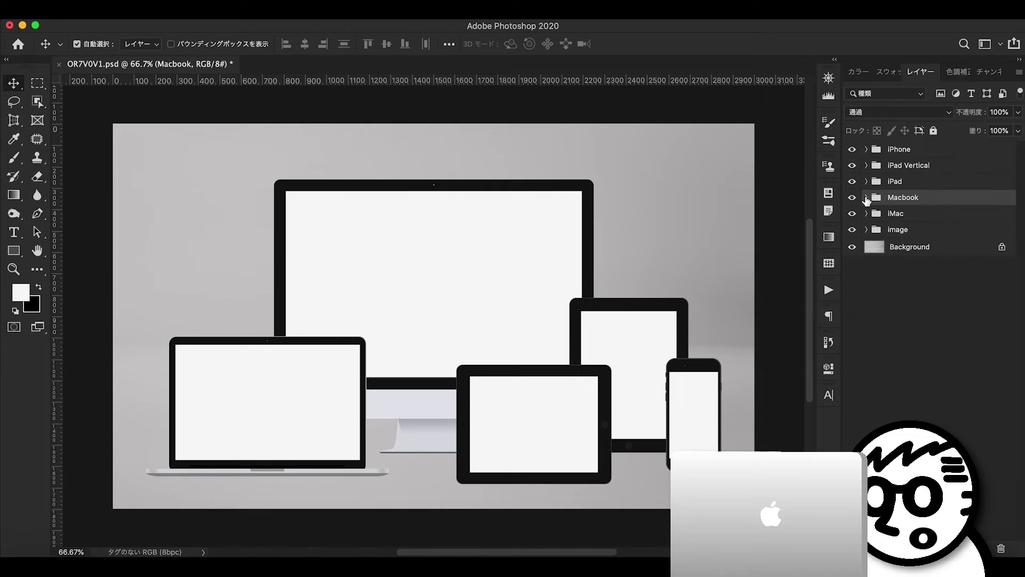
pyautogui.click(913, 164)
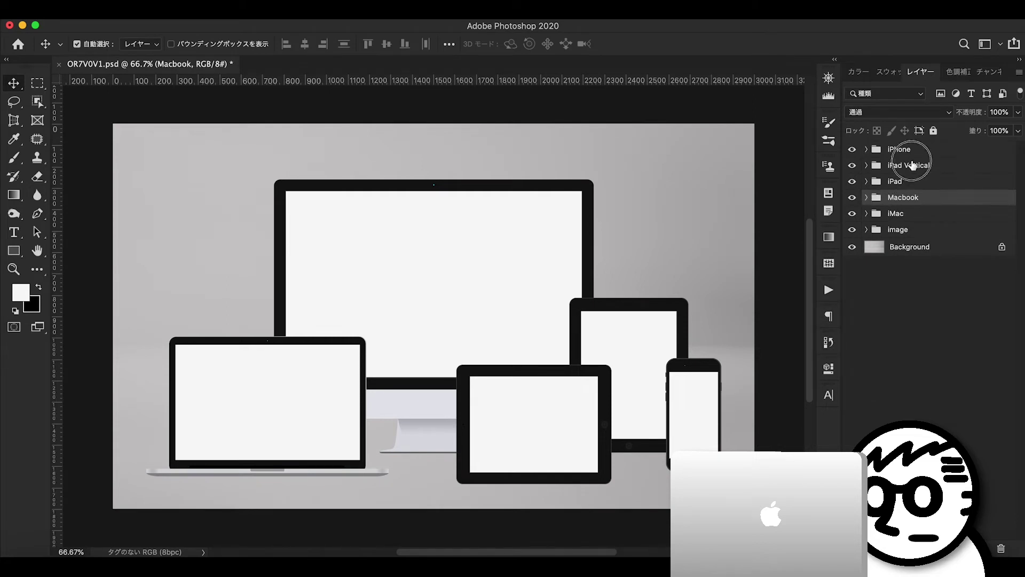
# Duplicate the iPad Vertical, iPad and Macbook groups, then delete the resulting グループ 1 group.
pyautogui.moveTo(898, 182); pyautogui.dragTo(985, 545)
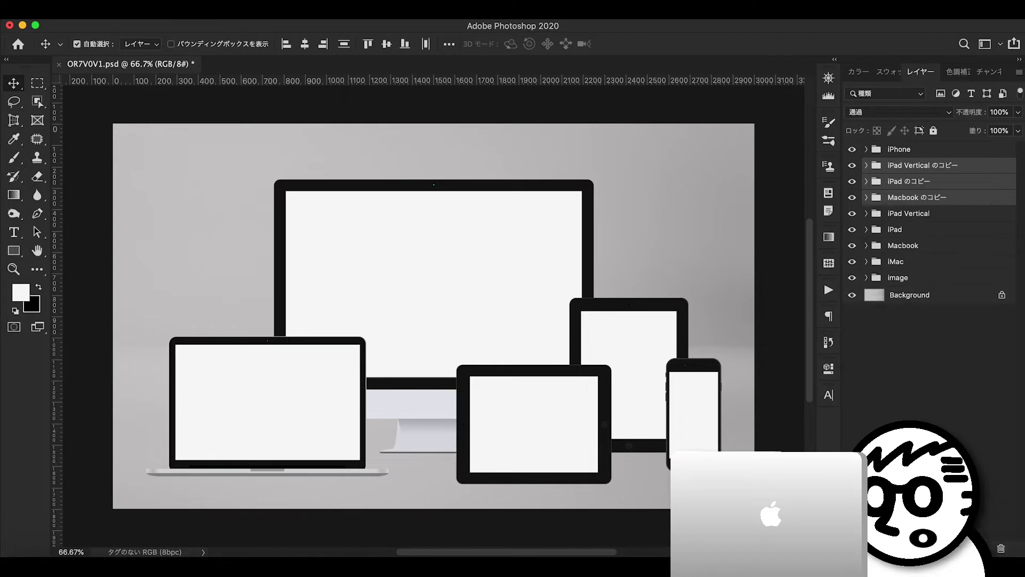
pyautogui.moveTo(899, 182)
pyautogui.mouseDown()
pyautogui.moveTo(902, 434)
pyautogui.moveTo(969, 548)
pyautogui.mouseUp()
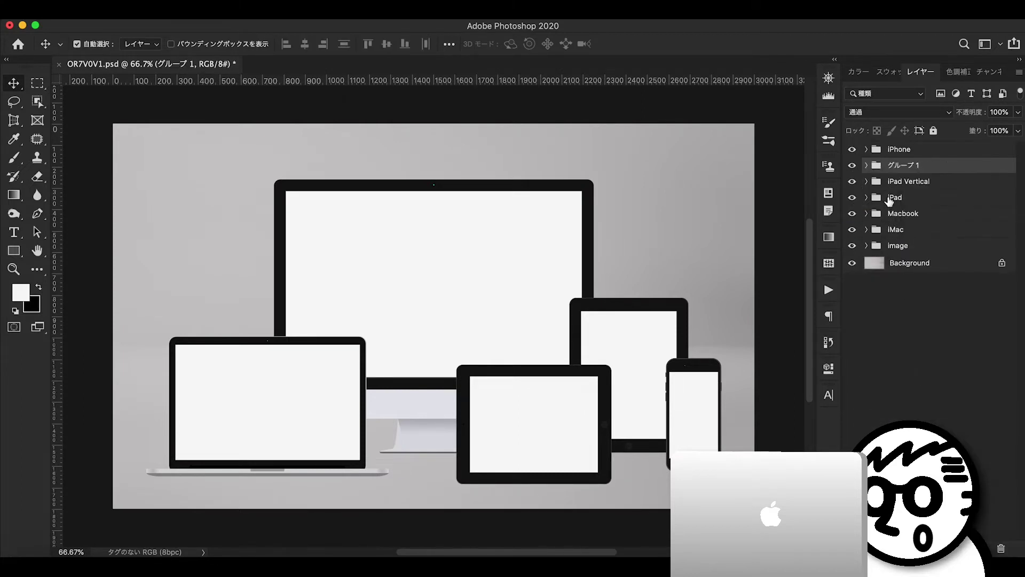
pyautogui.rightClick(890, 166)
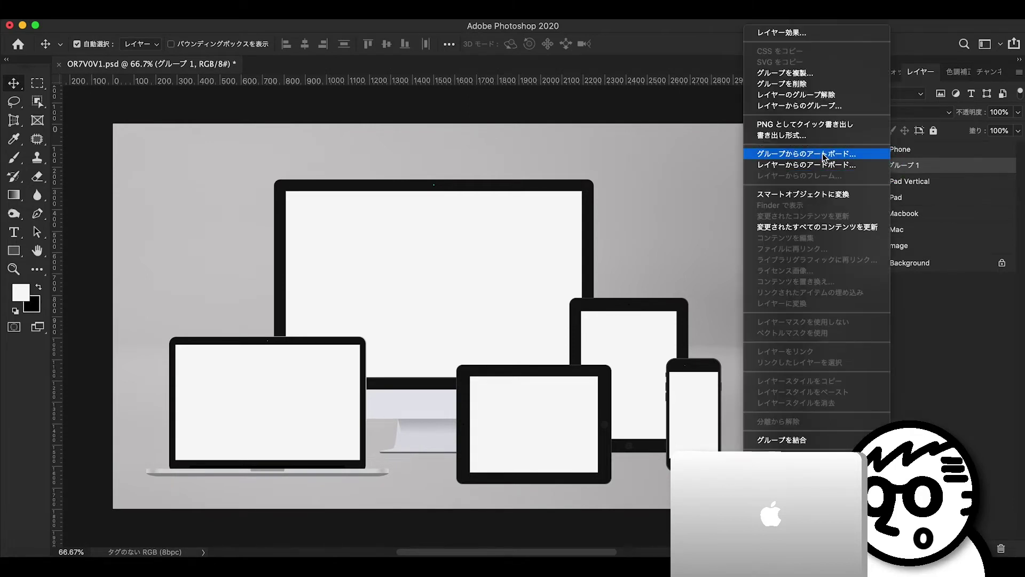
pyautogui.click(950, 292)
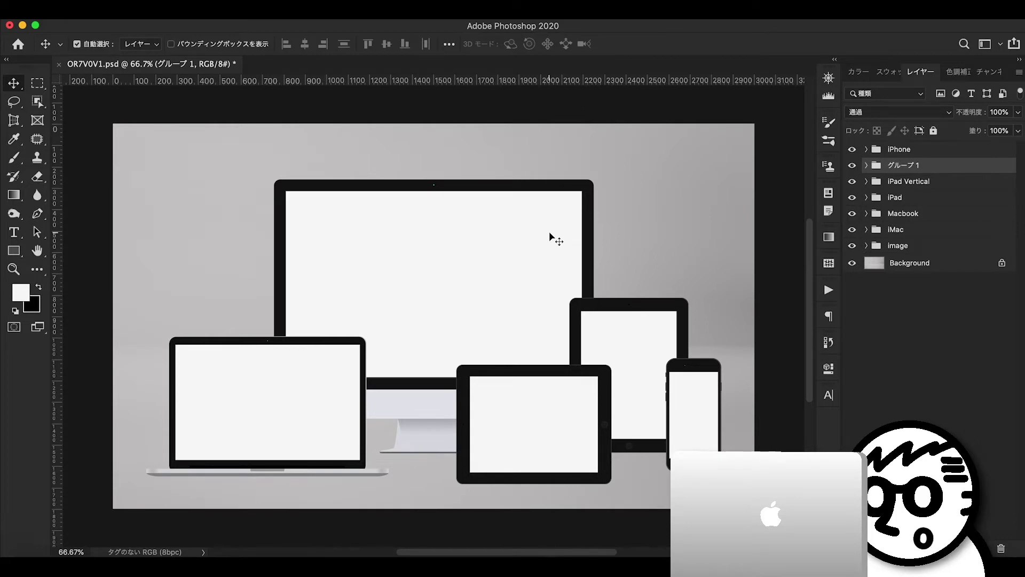
pyautogui.press('Delete')
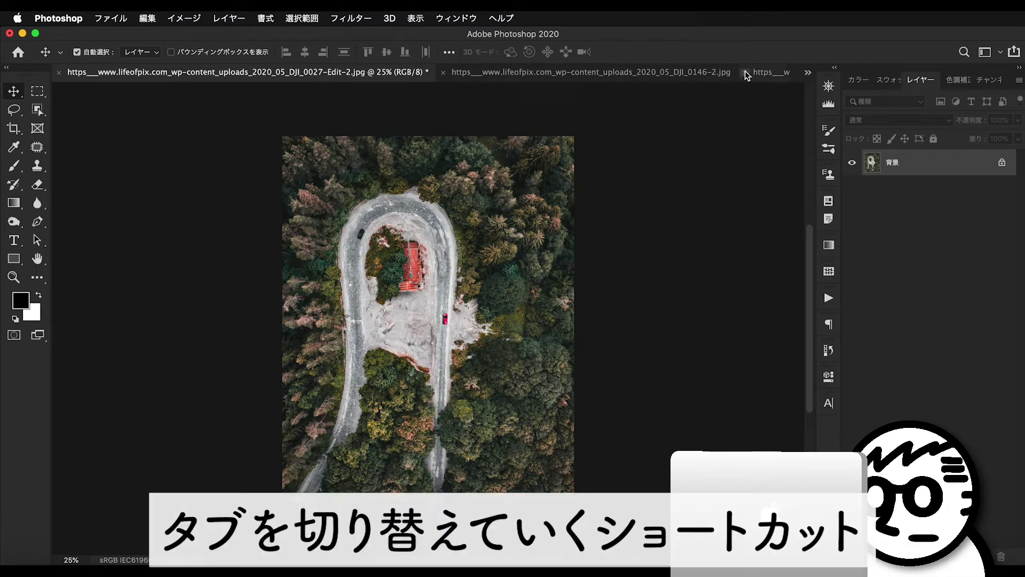
# Cycle through the open aerial photos, including snowy road and DJI_0616 beach, ending on DJI_0549.
pyautogui.click(807, 73)
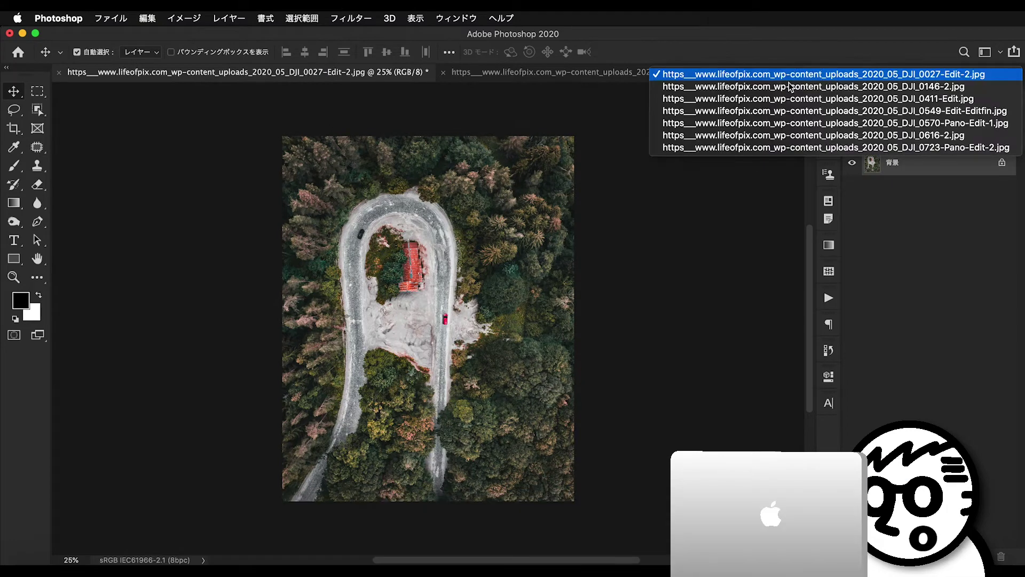
pyautogui.click(558, 79)
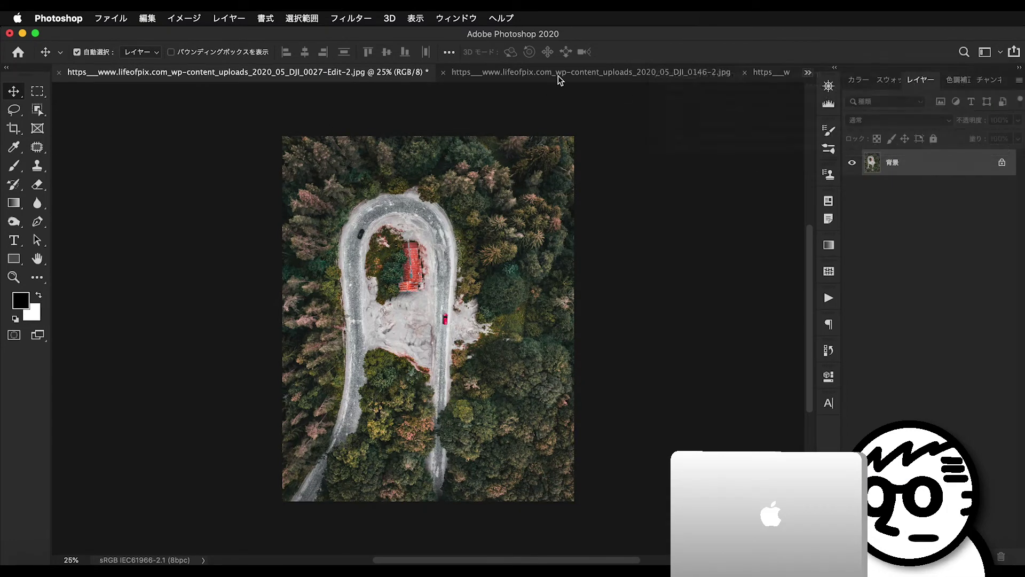
pyautogui.click(493, 73)
pyautogui.click(342, 79)
pyautogui.click(511, 73)
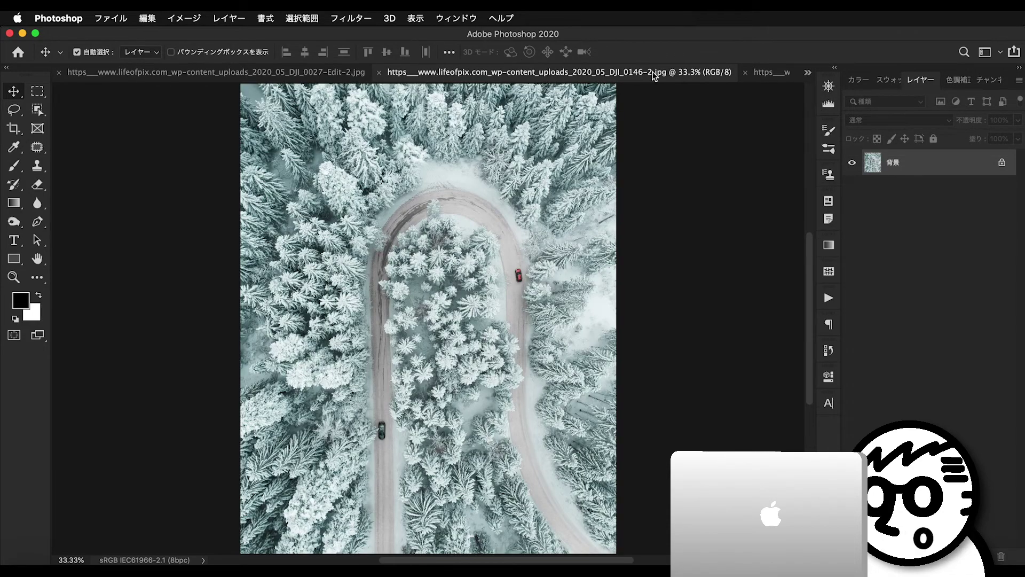
pyautogui.click(769, 72)
pyautogui.click(808, 72)
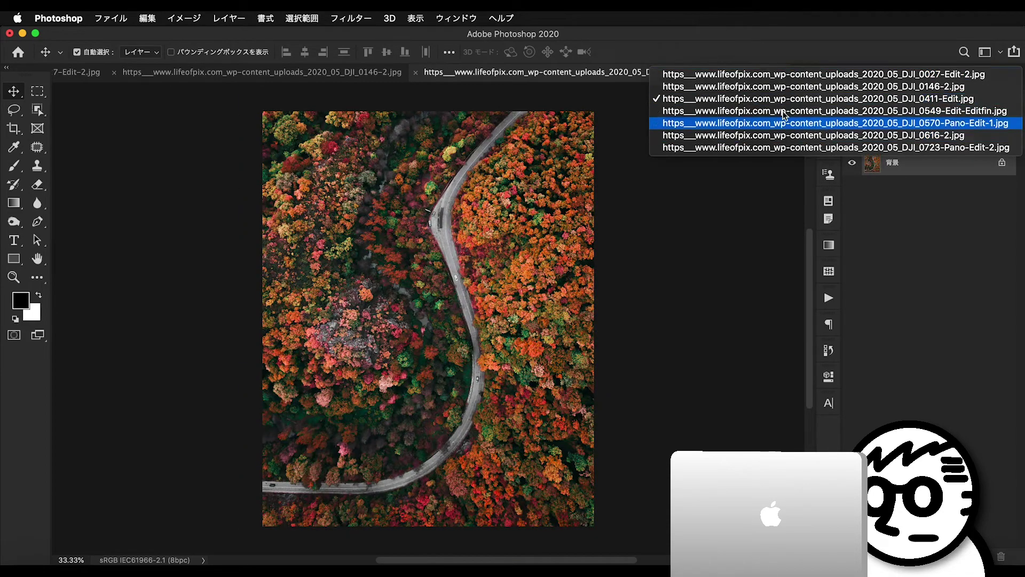
pyautogui.click(750, 141)
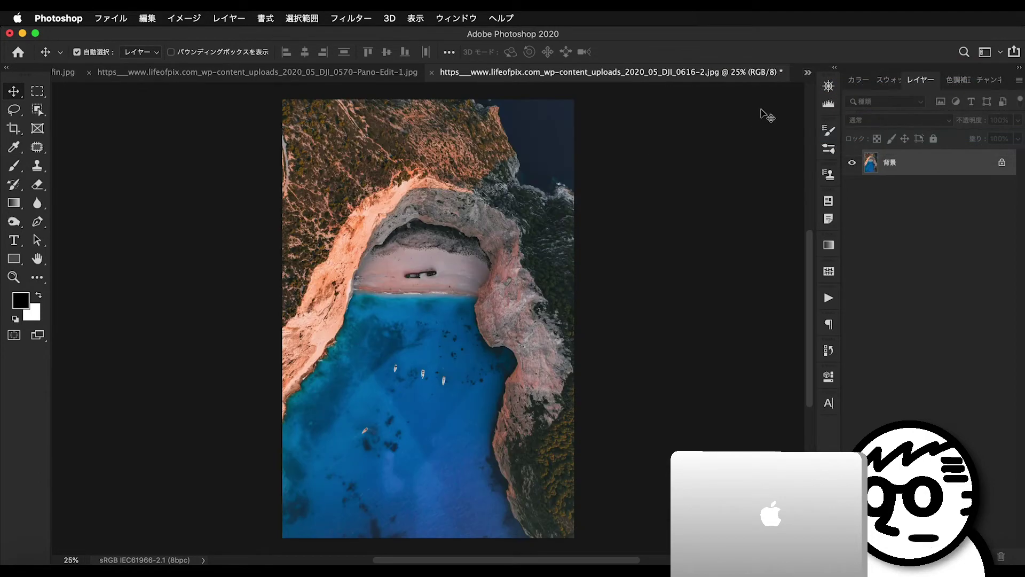
pyautogui.click(806, 73)
pyautogui.click(799, 111)
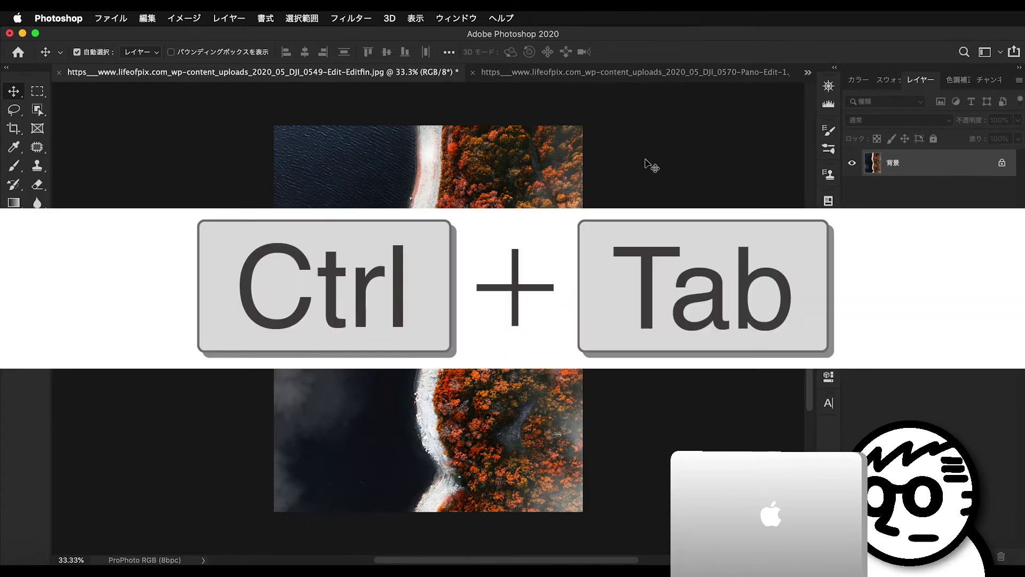
# Cycle through the open photos with Ctrl+Tab, ending on the DJI_0570 river-valley panorama.
pyautogui.hotkey('ctrl', 'Tab')
pyautogui.hotkey('ctrl', 'Tab')
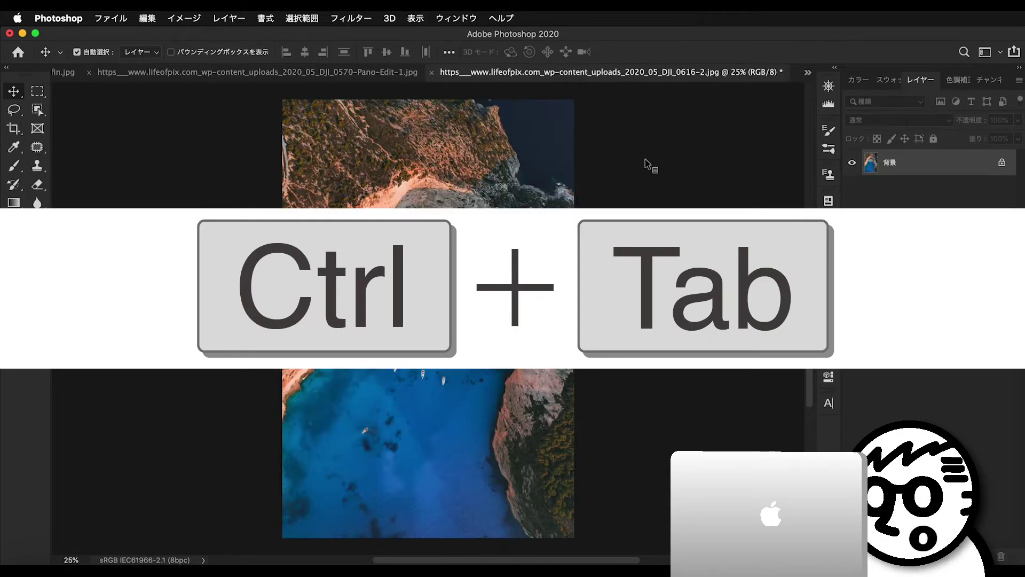
pyautogui.hotkey('ctrl', 'Tab')
pyautogui.hotkey('ctrl', 'Tab')
pyautogui.hotkey('ctrl', 'Tab')
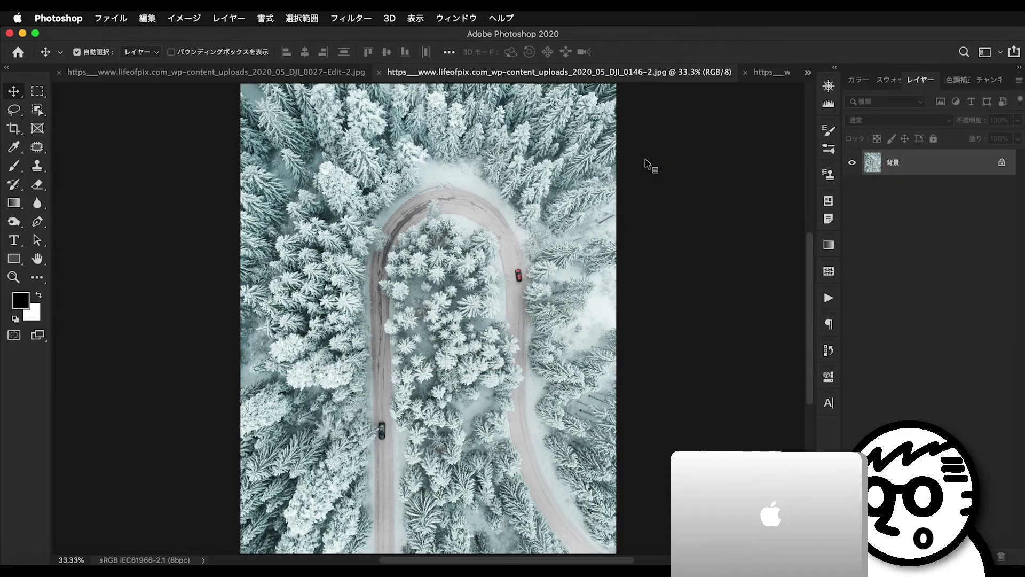
pyautogui.hotkey('ctrl', 'Tab')
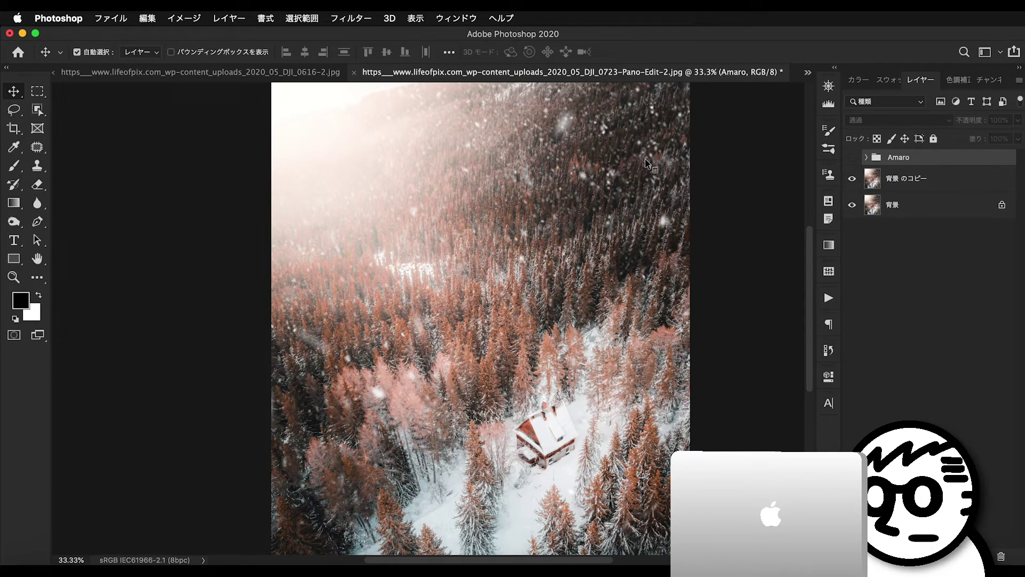
pyautogui.hotkey('ctrl', 'Tab')
pyautogui.hotkey('ctrl', 'Tab')
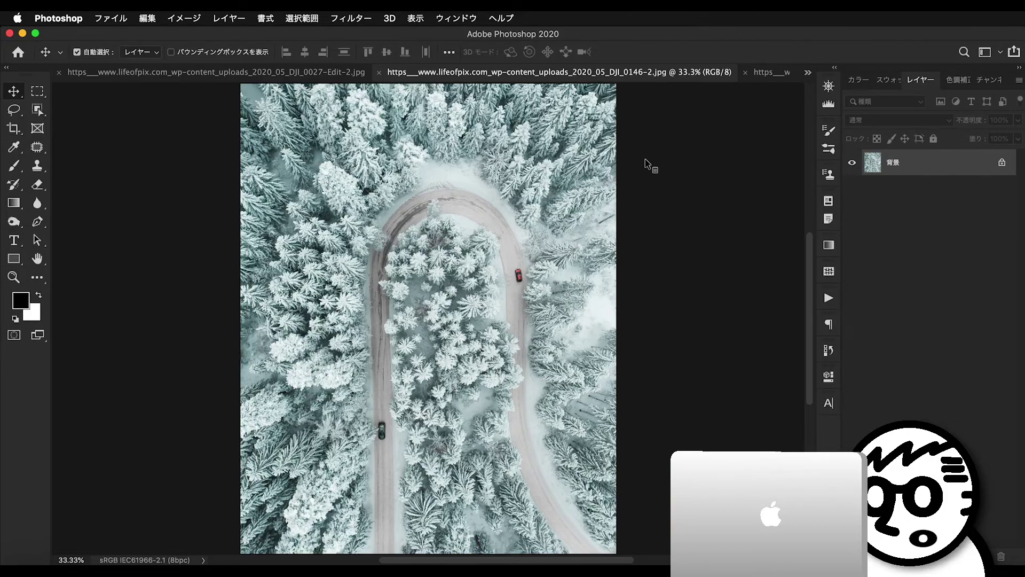
pyautogui.hotkey('ctrl', 'Tab')
pyautogui.hotkey('ctrl', 'Tab')
pyautogui.hotkey('ctrl', 'Tab')
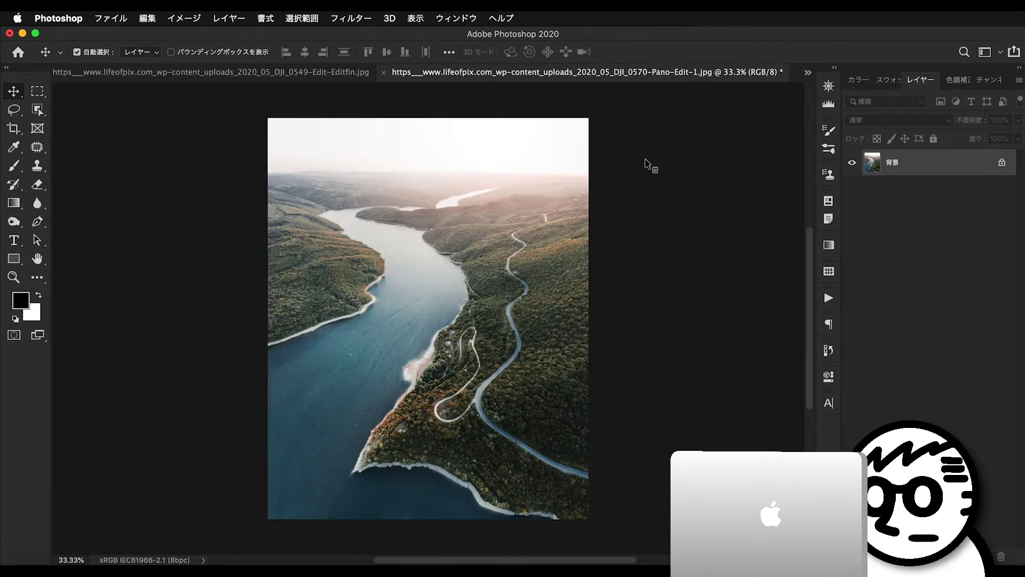
pyautogui.hotkey('ctrl', 'Tab')
pyautogui.hotkey('ctrl', 'Tab')
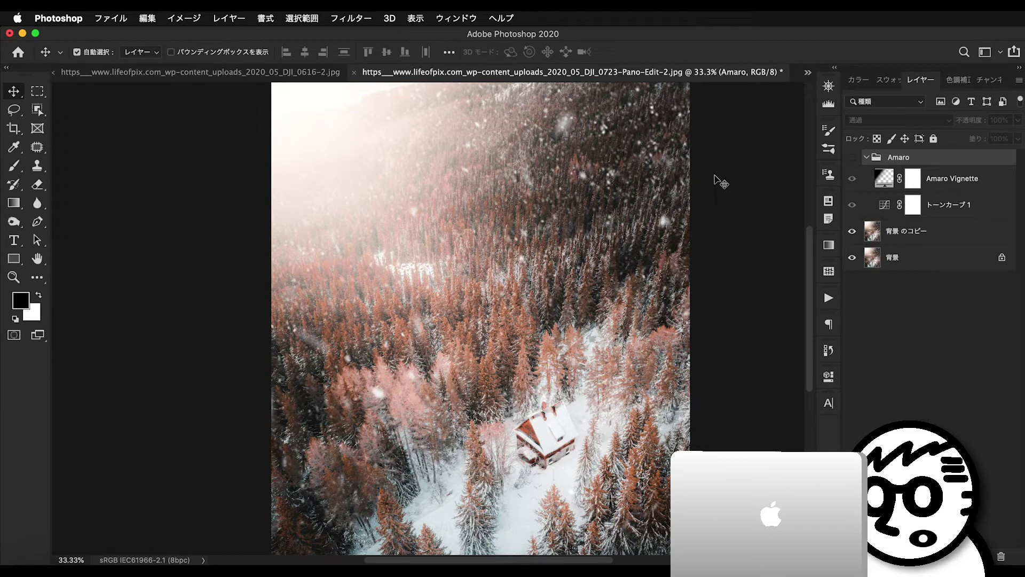
# Make the Amaro colour-grade group visible and copy its adjustment layers.
pyautogui.click(852, 158)
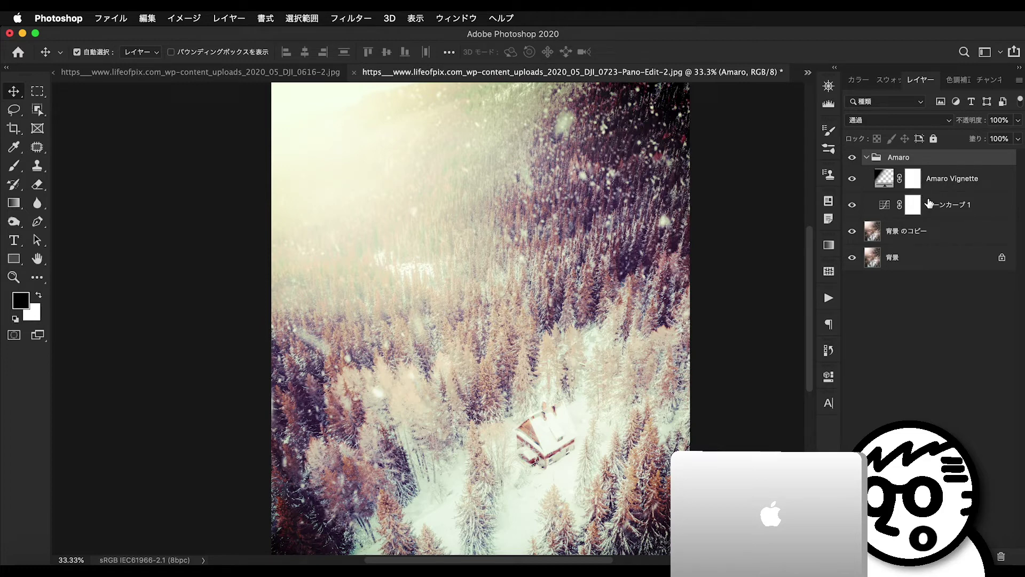
pyautogui.keyDown('shift'); pyautogui.click(941, 206); pyautogui.keyUp('shift')
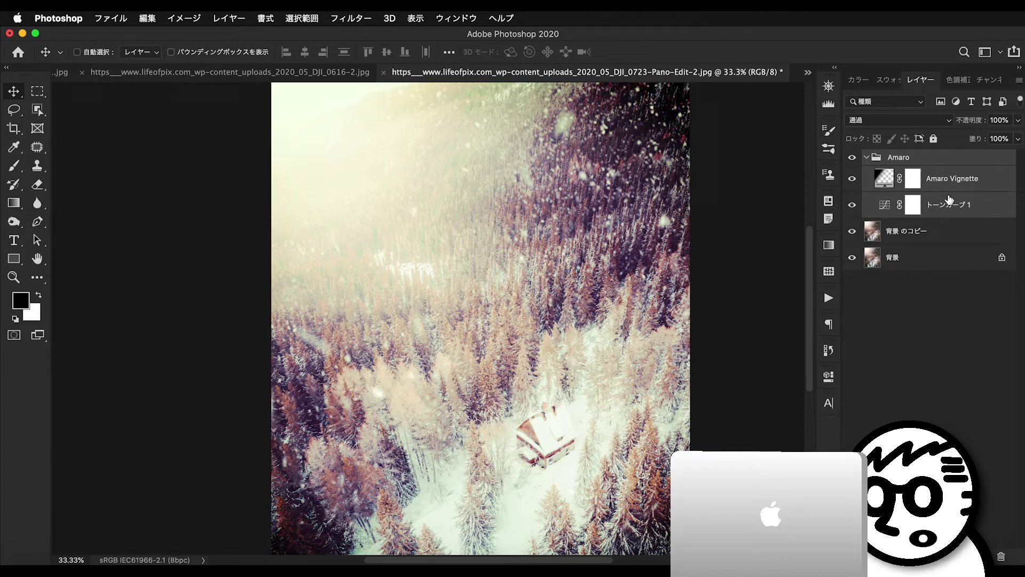
pyautogui.hotkey('ctrl', 'c')
# Paste the Amaro grade onto the forest road, snowy road and autumn forest photos.
pyautogui.hotkey('ctrl', 'Tab')
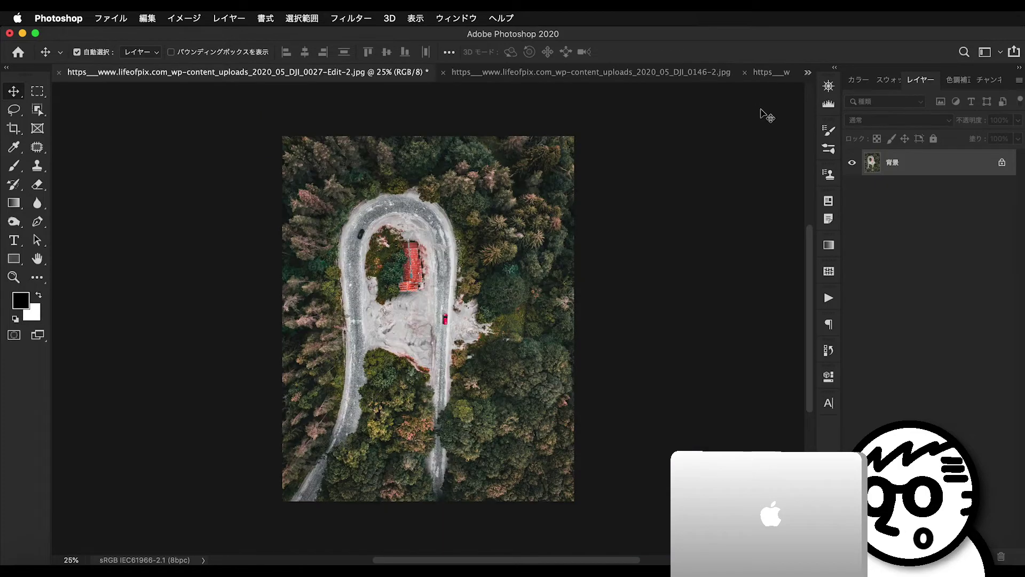
pyautogui.hotkey('ctrl', 'v')
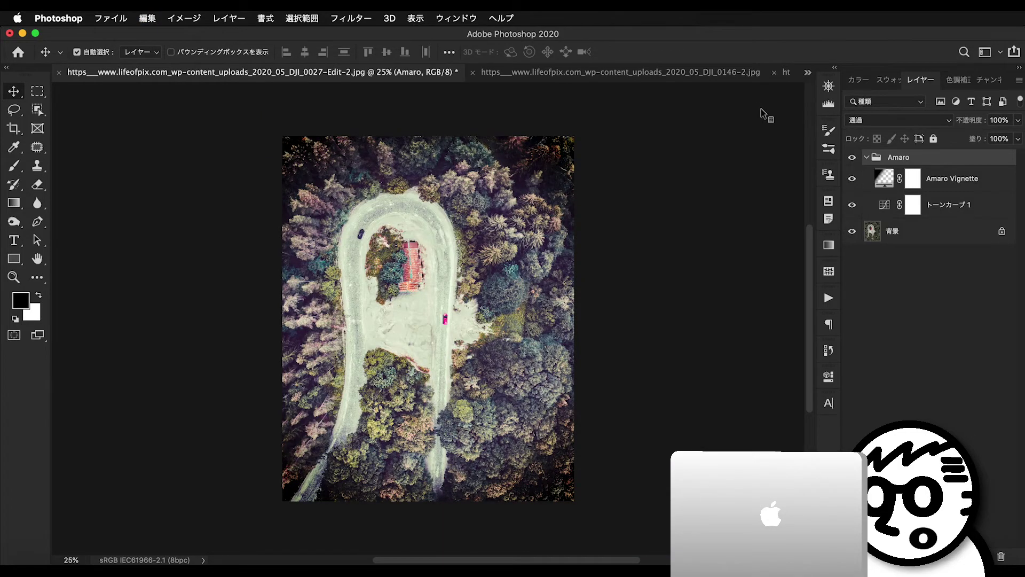
pyautogui.hotkey('ctrl', 'Tab')
pyautogui.hotkey('ctrl', 'v')
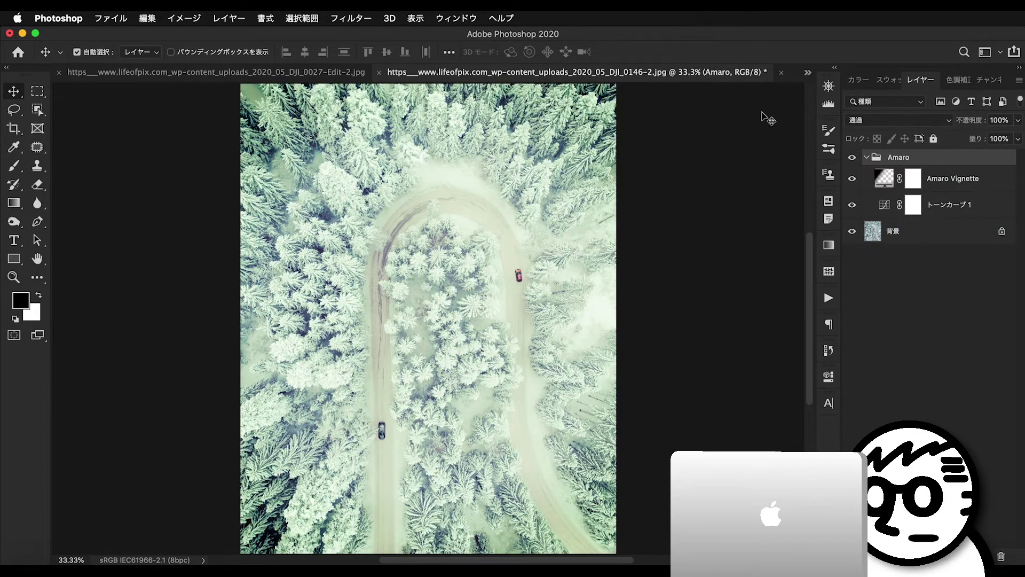
pyautogui.hotkey('ctrl', 'Tab')
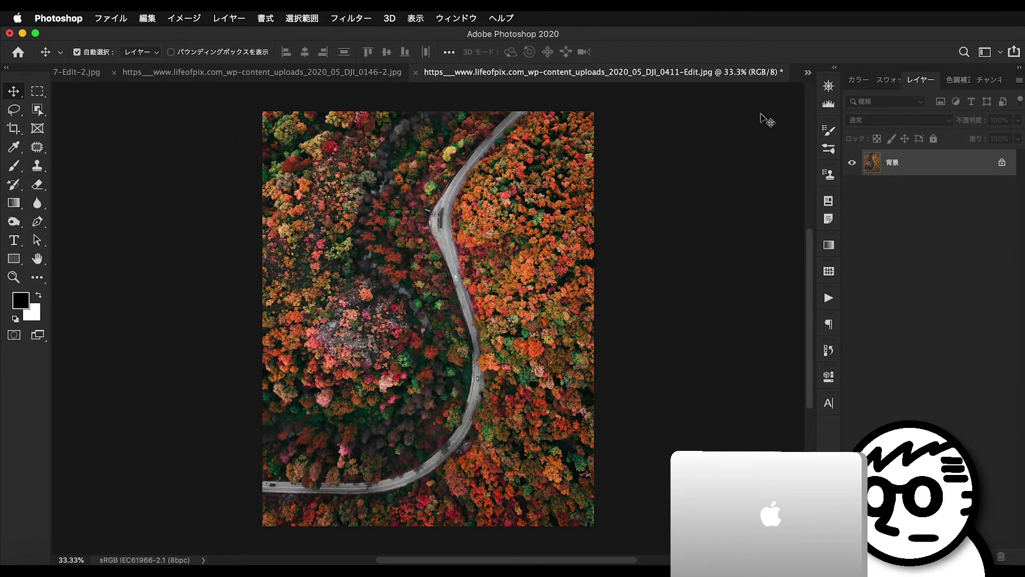
pyautogui.hotkey('ctrl', 'v')
# Review the graded photos, moving through the cabin, beach and river panorama tabs.
pyautogui.hotkey('ctrl', 'Tab')
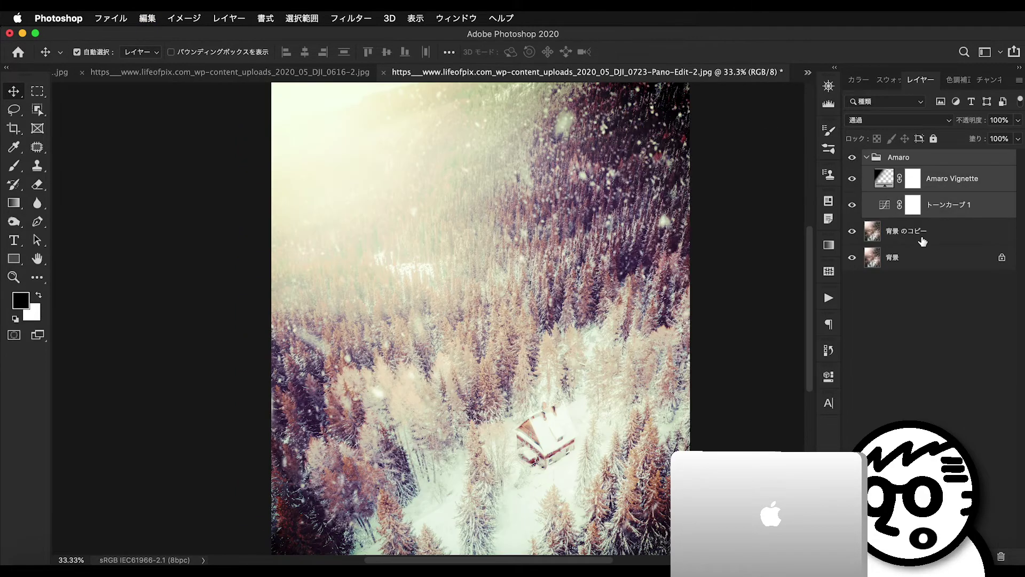
pyautogui.click(319, 75)
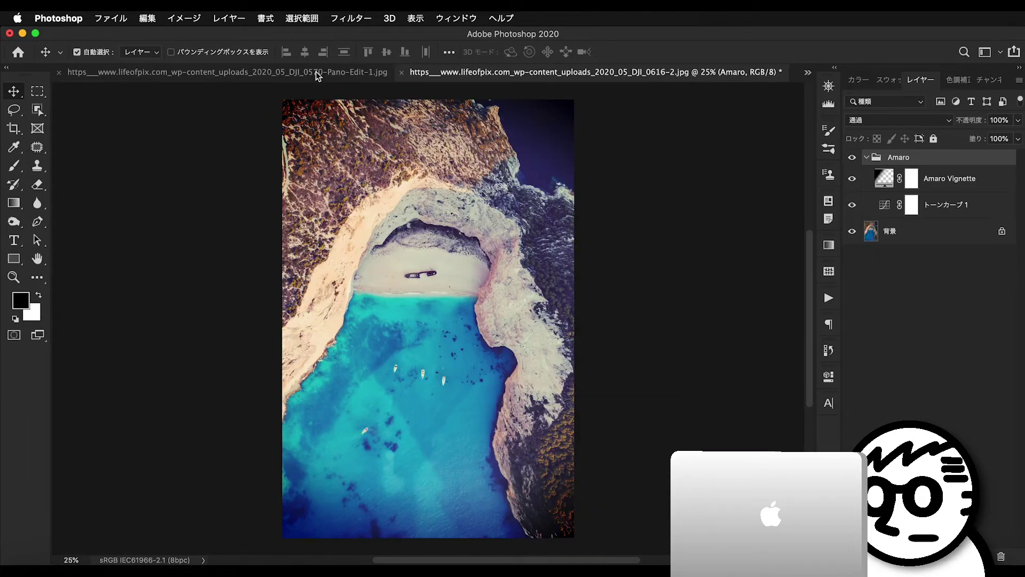
pyautogui.click(222, 73)
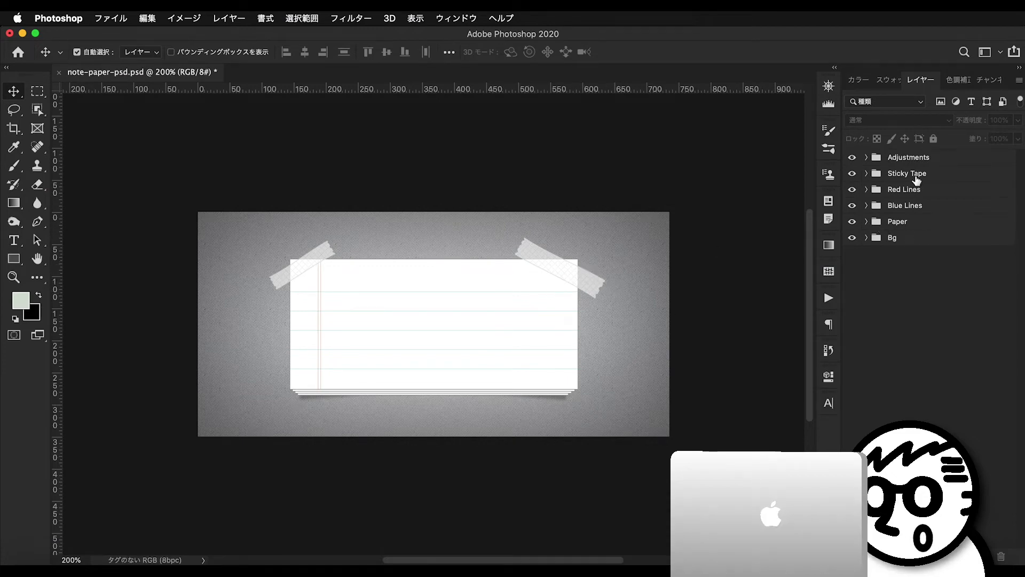
# Merge all six note-paper layer groups into one layer, then undo the merge.
pyautogui.click(956, 162)
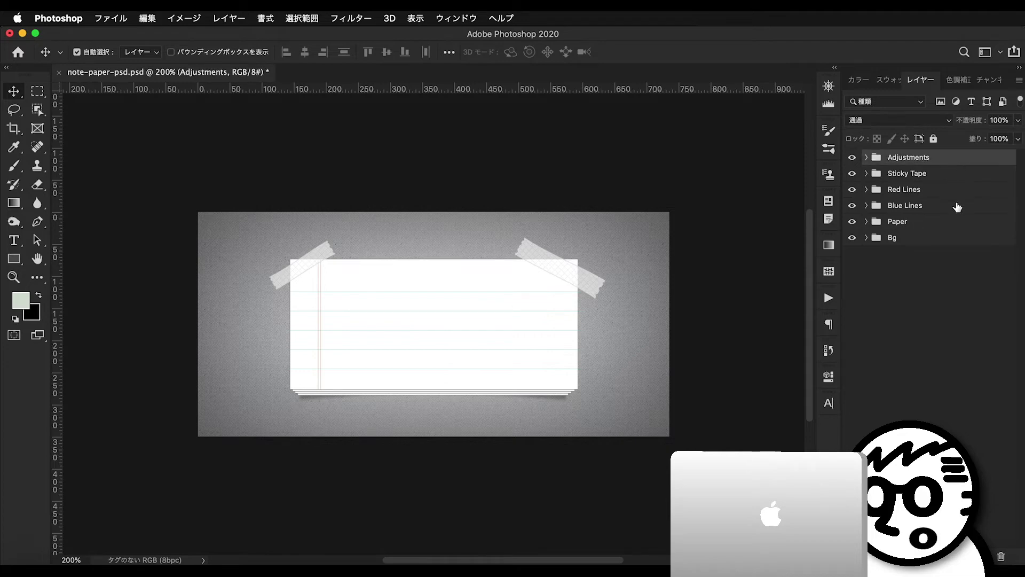
pyautogui.keyDown('shift'); pyautogui.click(958, 239); pyautogui.keyUp('shift')
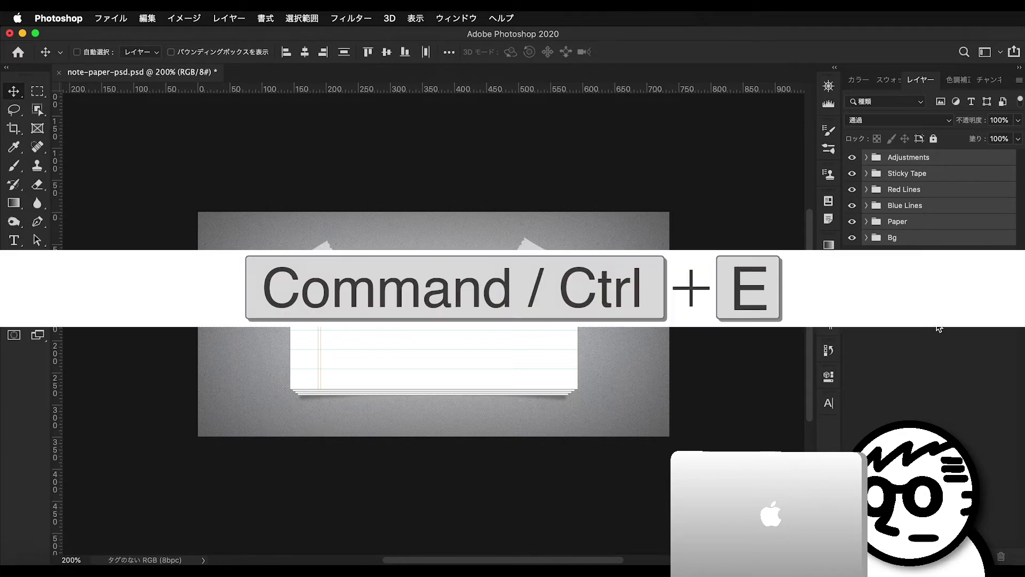
pyautogui.hotkey('ctrl', 'e')
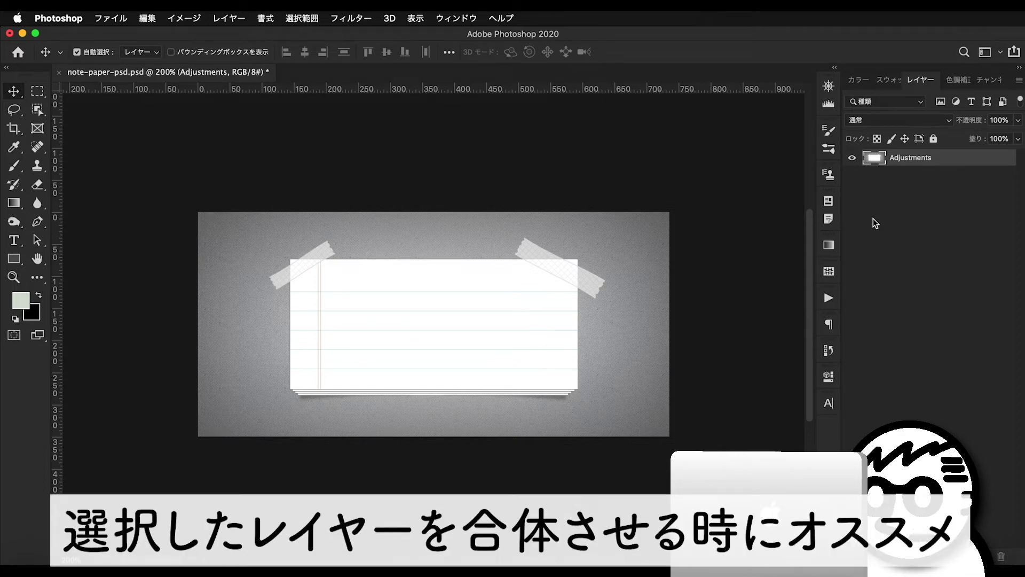
pyautogui.press('super+z')
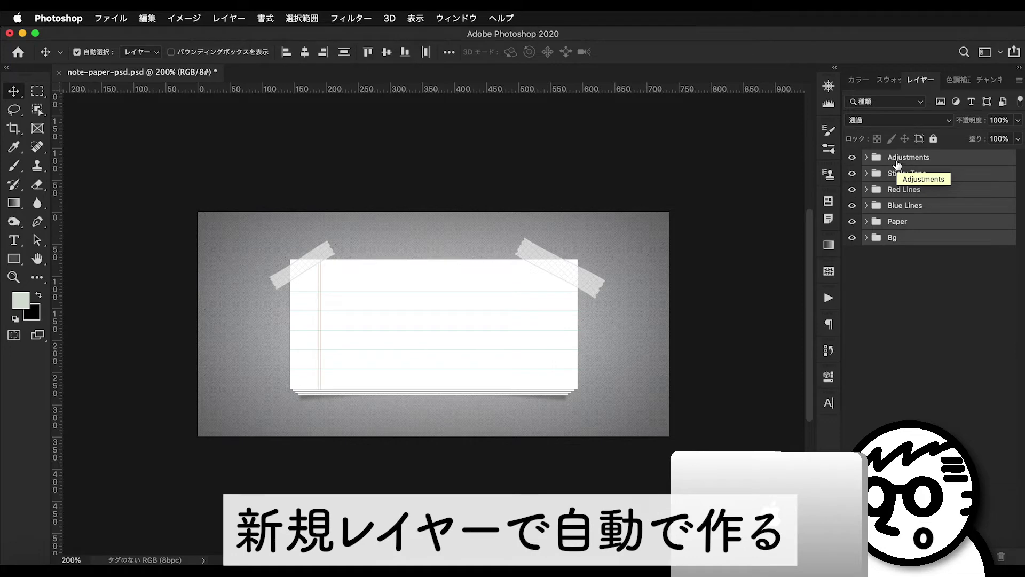
# Duplicate the six groups and merge the copies, then undo the merge and deselect the layers.
pyautogui.keyDown('shift'); pyautogui.click(915, 240); pyautogui.keyUp('shift')
pyautogui.moveTo(915, 240); pyautogui.dragTo(987, 544)
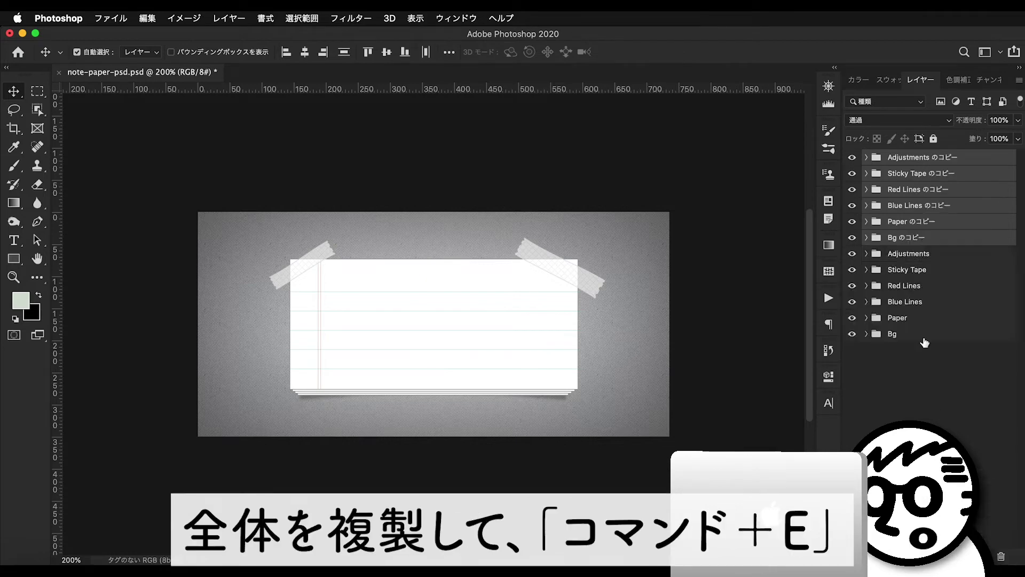
pyautogui.press('super+e')
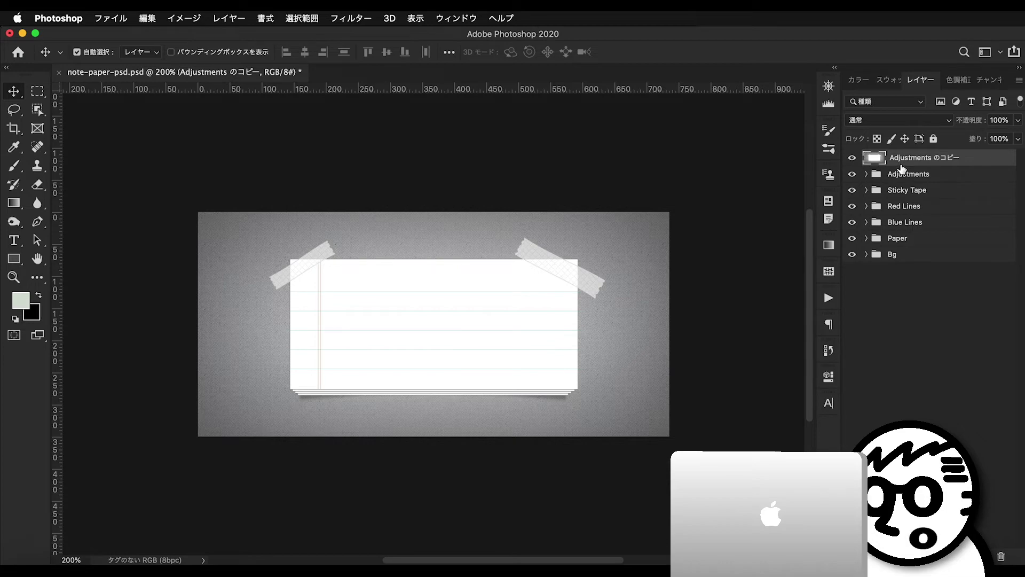
pyautogui.press('super+z')
pyautogui.press('super+z')
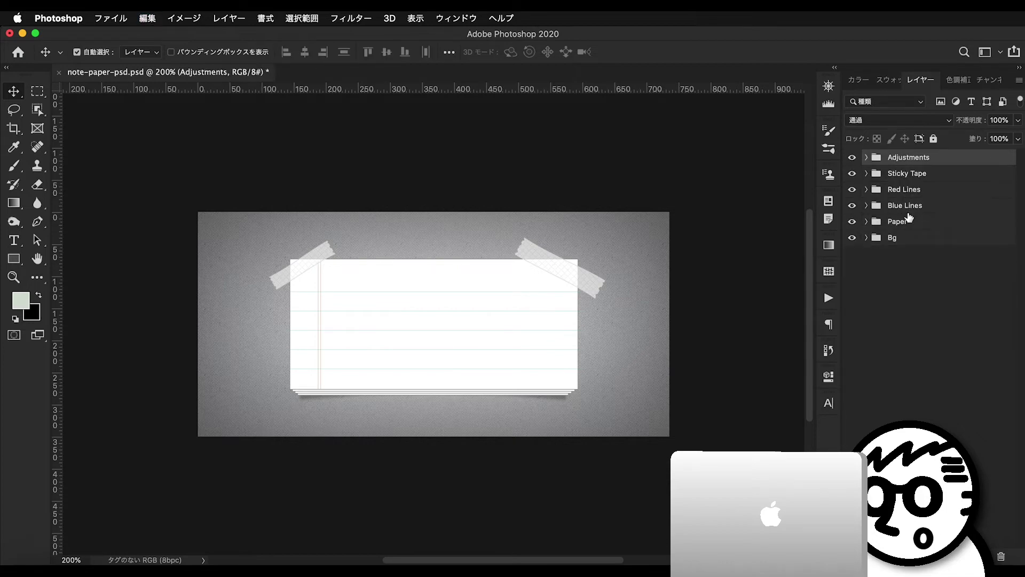
pyautogui.click(911, 265)
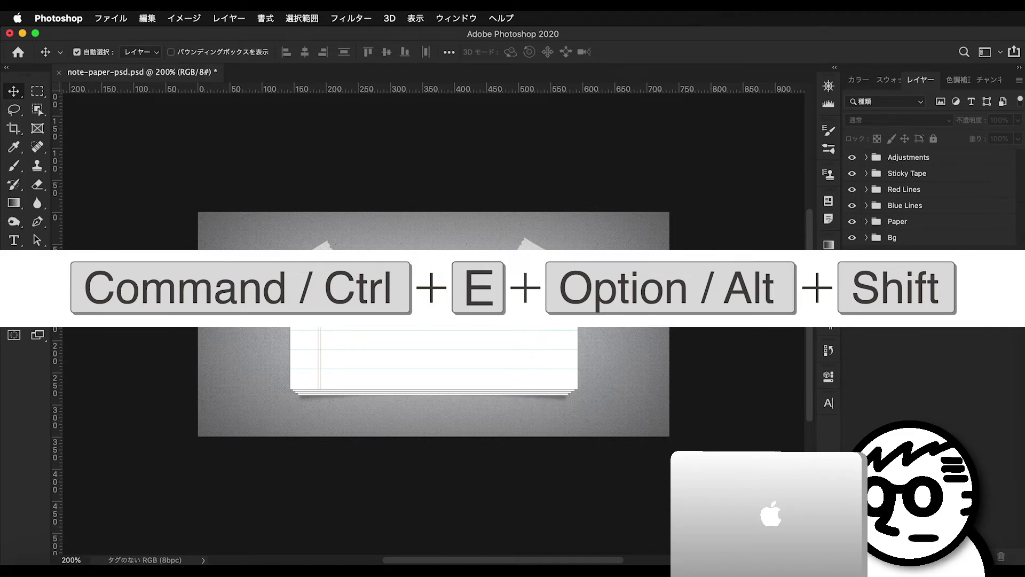
# Stamp all visible layers into a merged layer, preview it alone, then undo.
pyautogui.hotkey('ctrl', 'alt', 'shift', 'e')
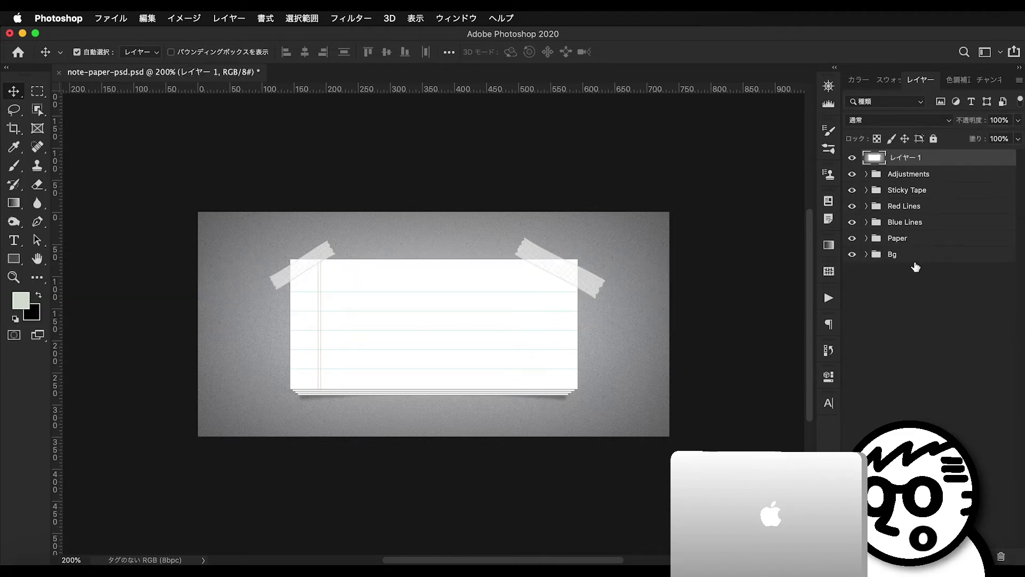
pyautogui.click(855, 175)
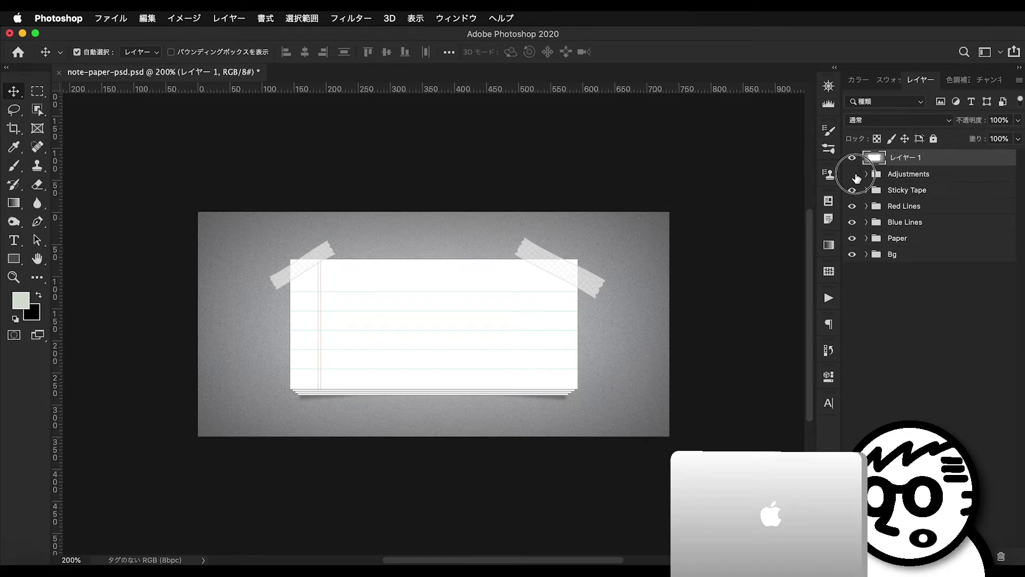
pyautogui.moveTo(855, 178); pyautogui.dragTo(854, 255)
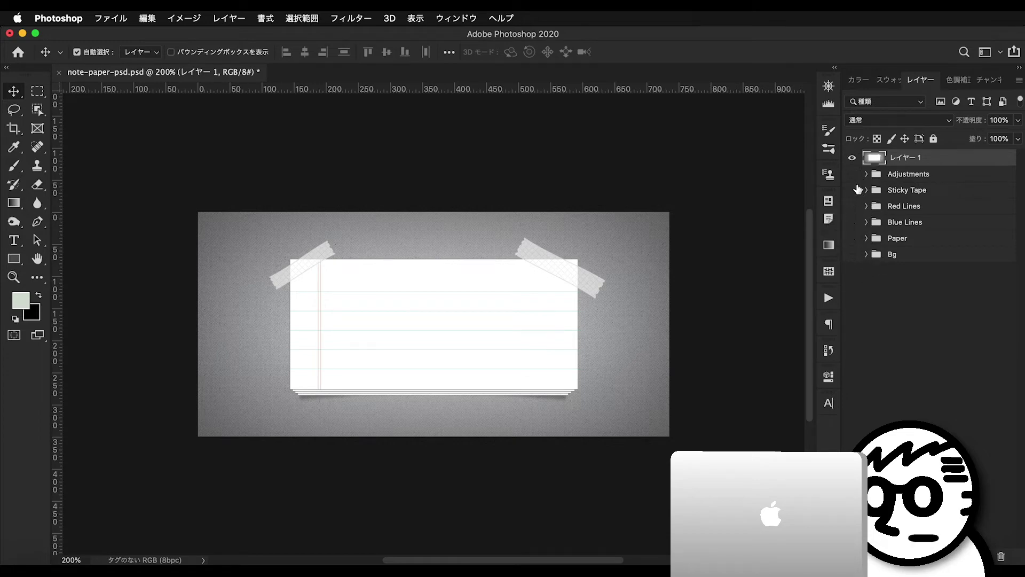
pyautogui.hotkey('ctrl', 'z')
pyautogui.hotkey('ctrl', 'z')
pyautogui.hotkey('ctrl', 'z')
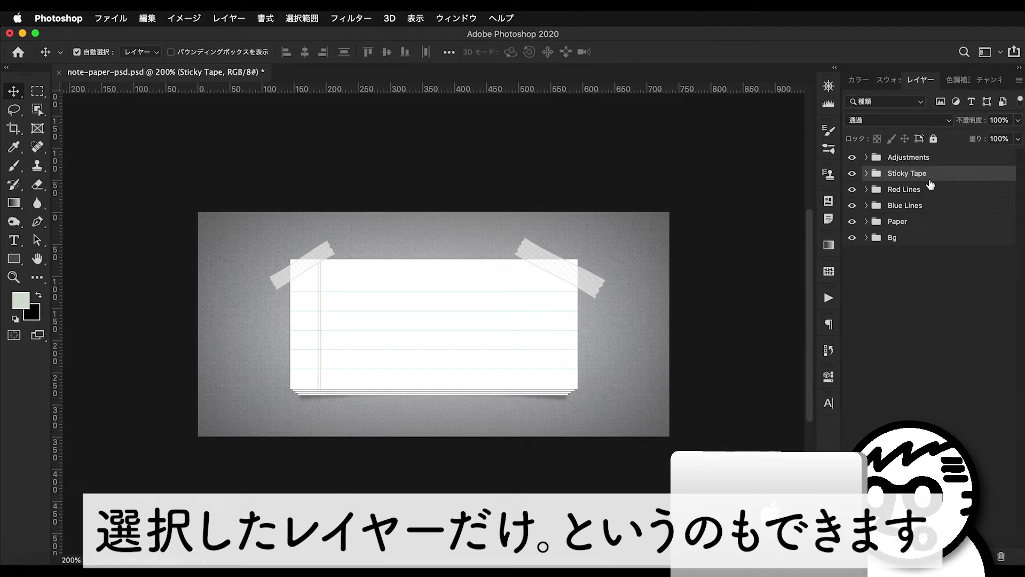
# Merge copies of Sticky Tape, Blue Lines and Bg, and move the result to the top.
pyautogui.keyDown('super'); pyautogui.click(934, 208); pyautogui.keyUp('super')
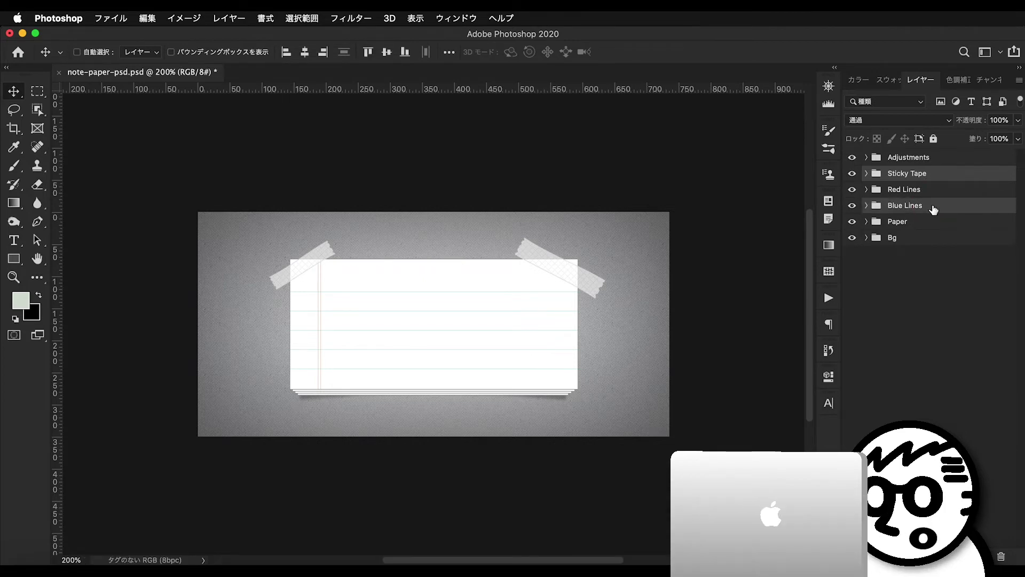
pyautogui.keyDown('super'); pyautogui.click(932, 239); pyautogui.keyUp('super')
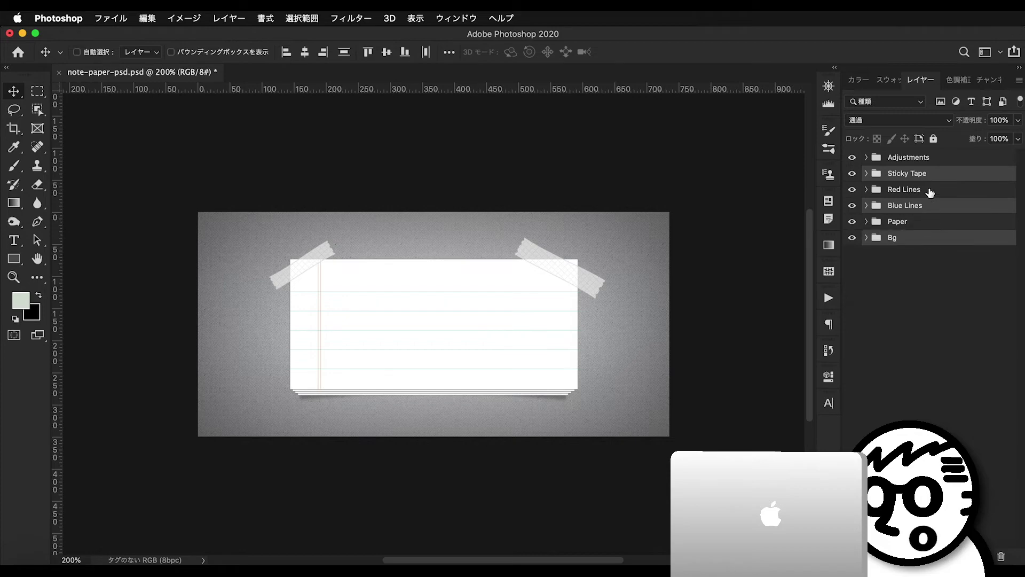
pyautogui.press('super')
pyautogui.press('super+alt+e')
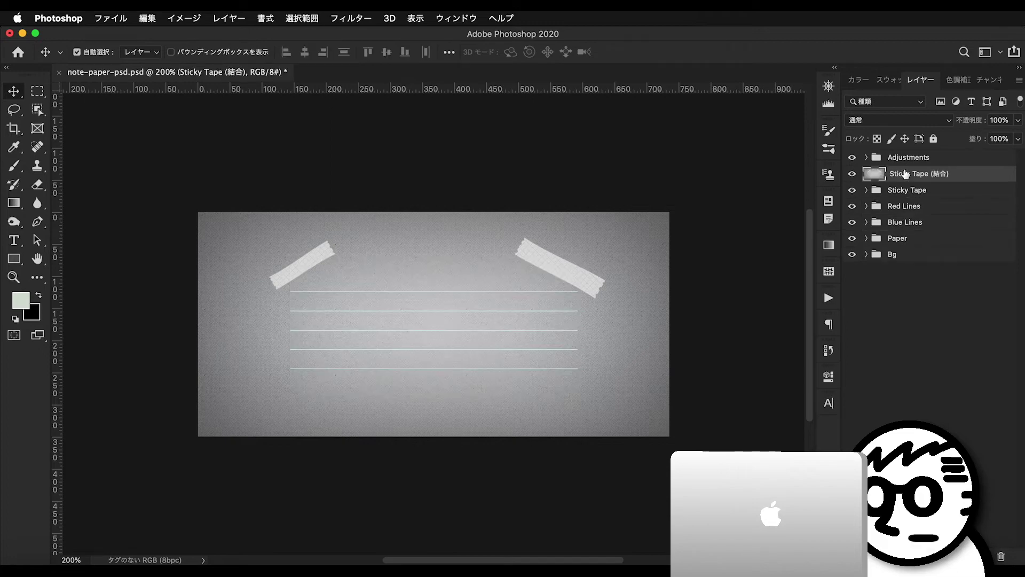
pyautogui.moveTo(905, 173); pyautogui.dragTo(904, 158)
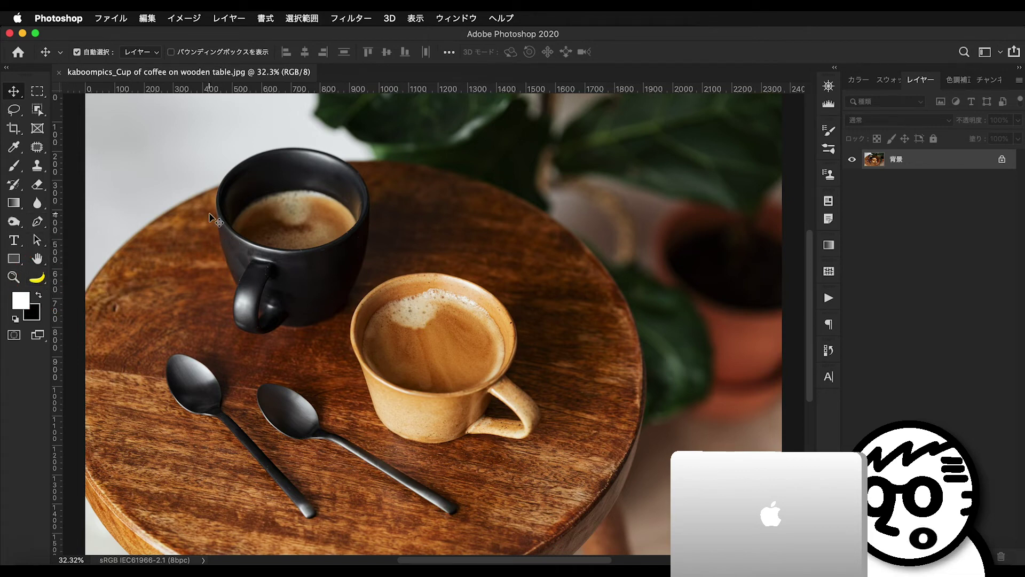
pyautogui.click(70, 18)
pyautogui.moveTo(96, 58)
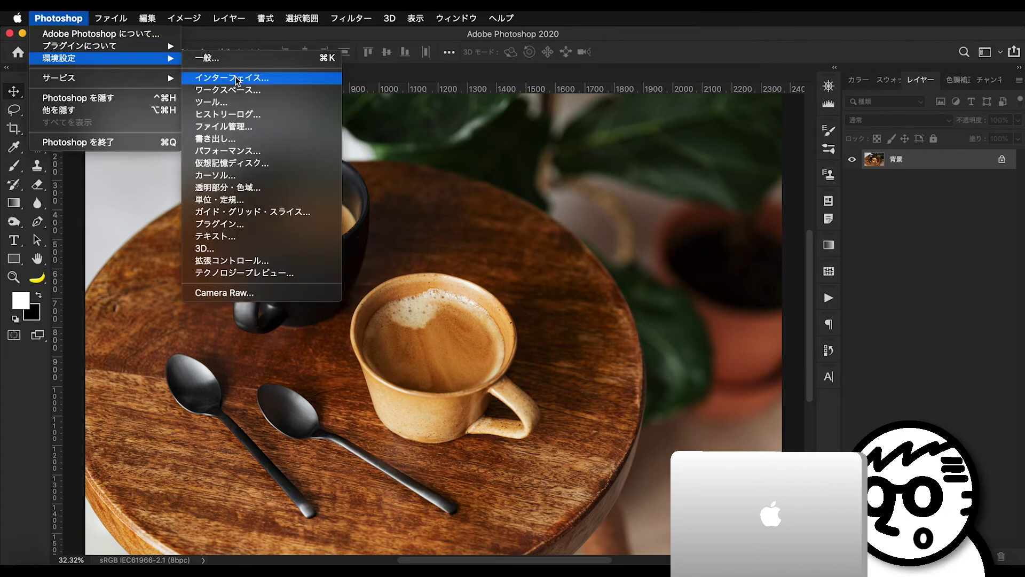
pyautogui.click(235, 77)
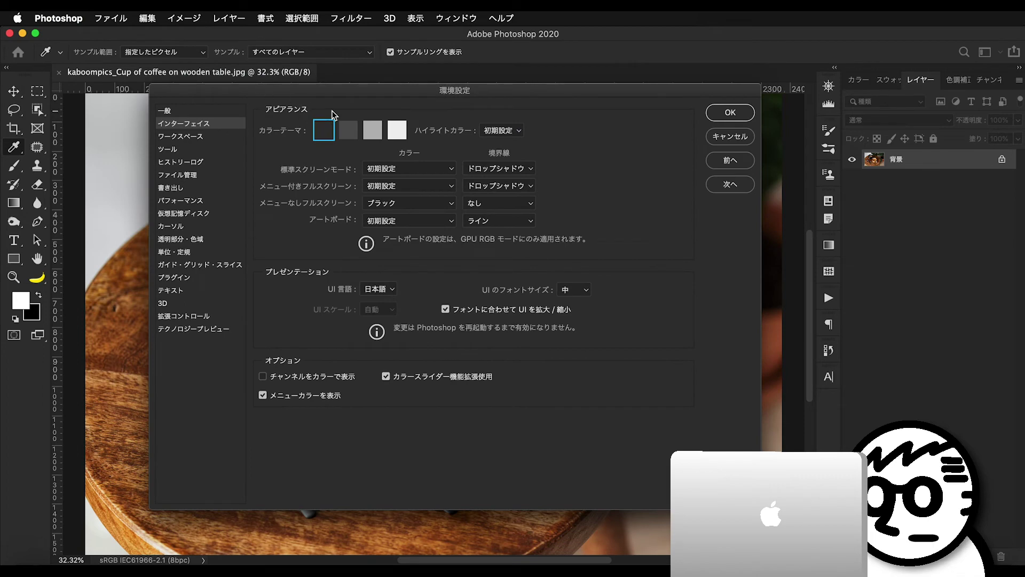
pyautogui.click(347, 128)
pyautogui.click(373, 132)
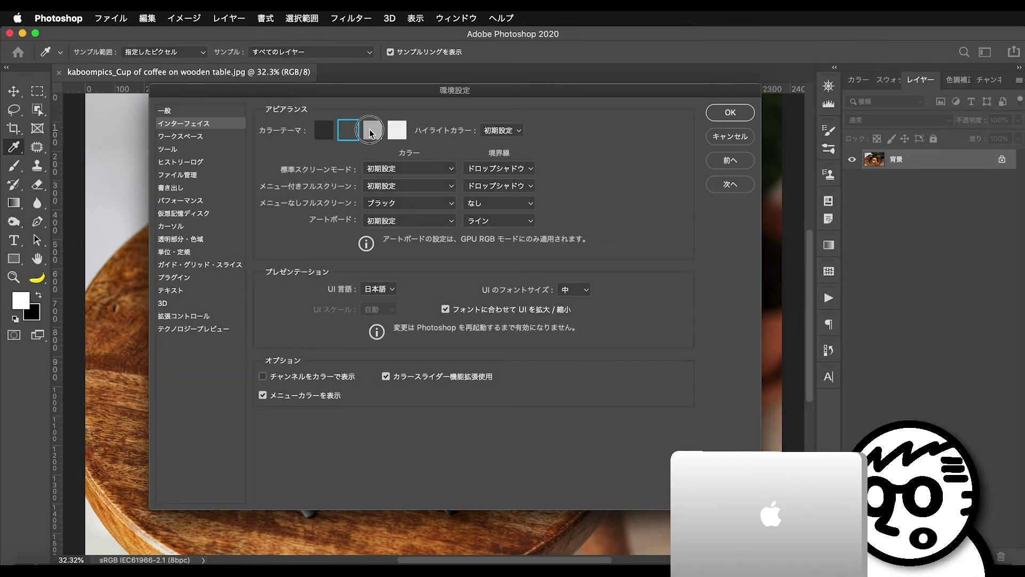
pyautogui.click(393, 135)
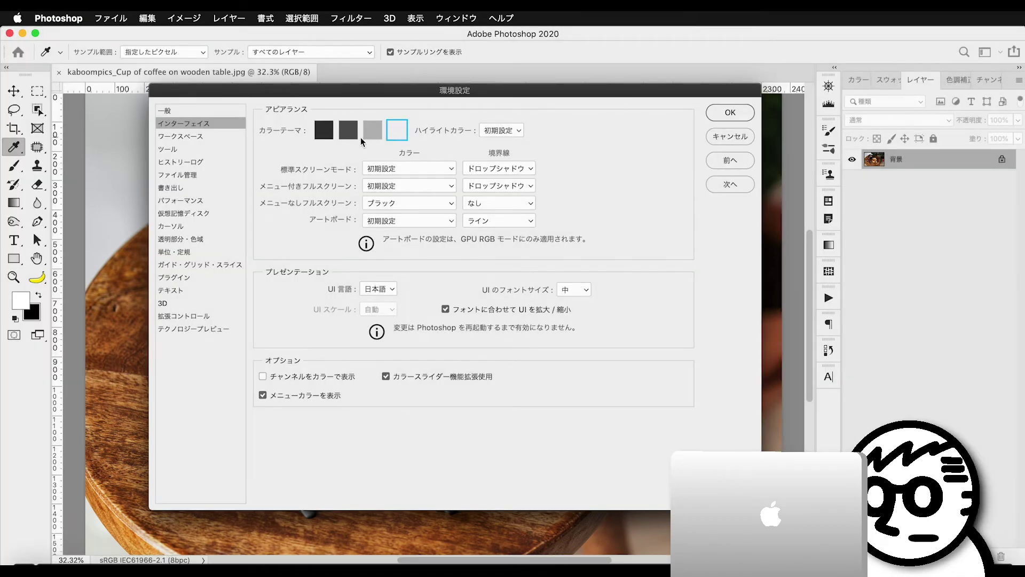
pyautogui.click(326, 132)
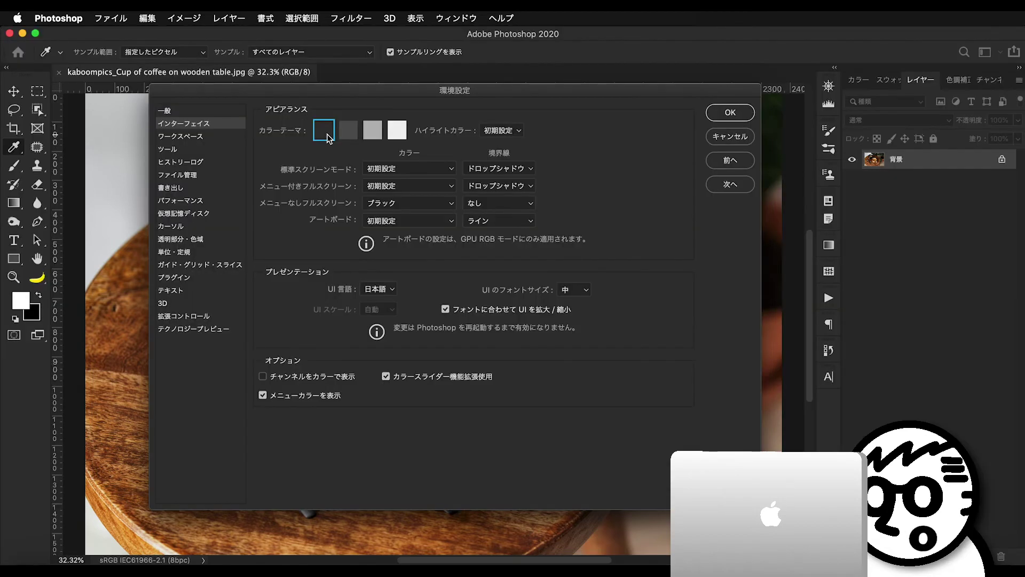
pyautogui.hotkey('shift', 'F2')
pyautogui.hotkey('shift', 'F2')
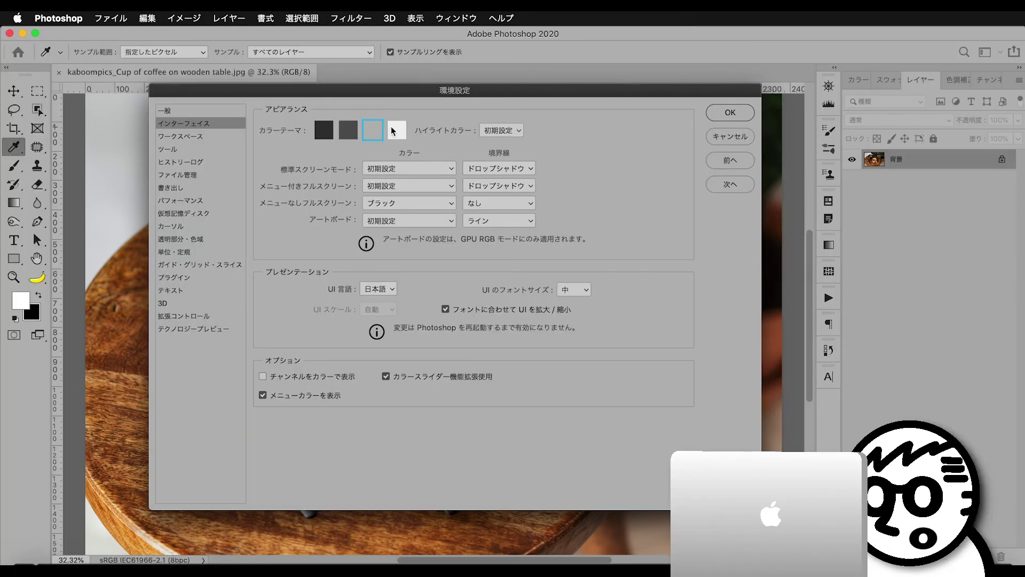
pyautogui.hotkey('shift', 'F2')
pyautogui.click(320, 134)
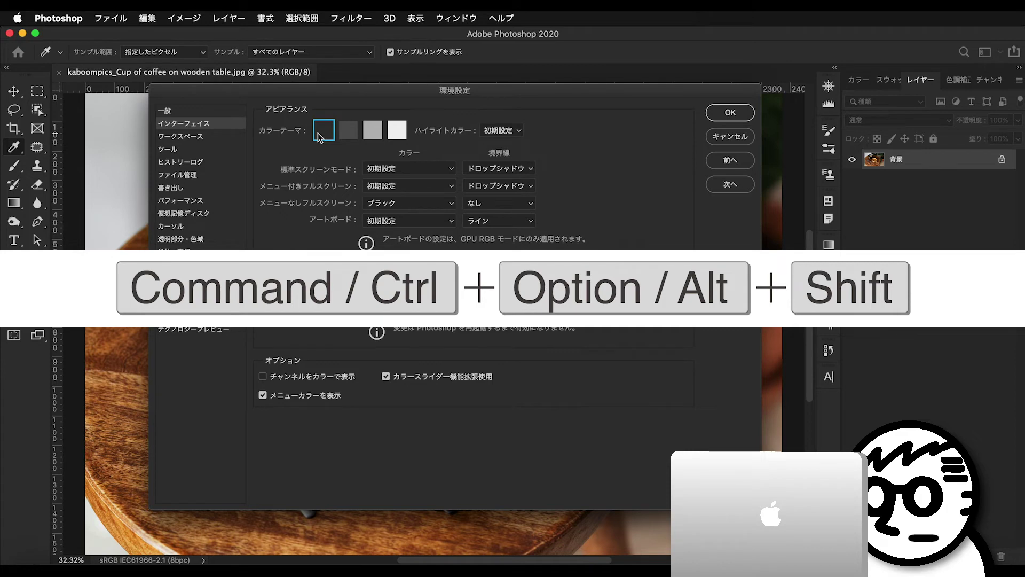
pyautogui.press('alt')
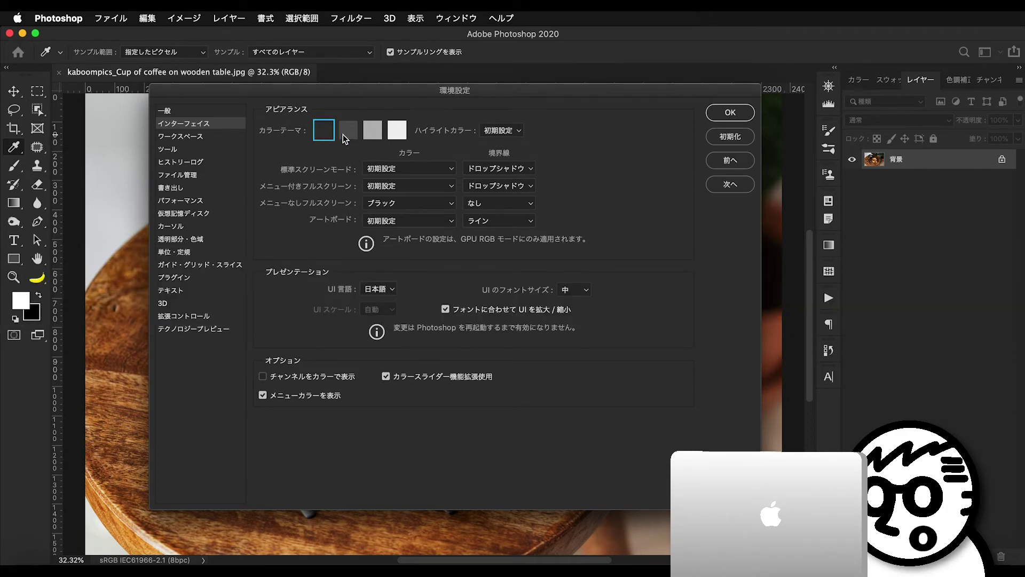
pyautogui.keyDown('alt'); pyautogui.click(343, 134); pyautogui.keyUp('alt')
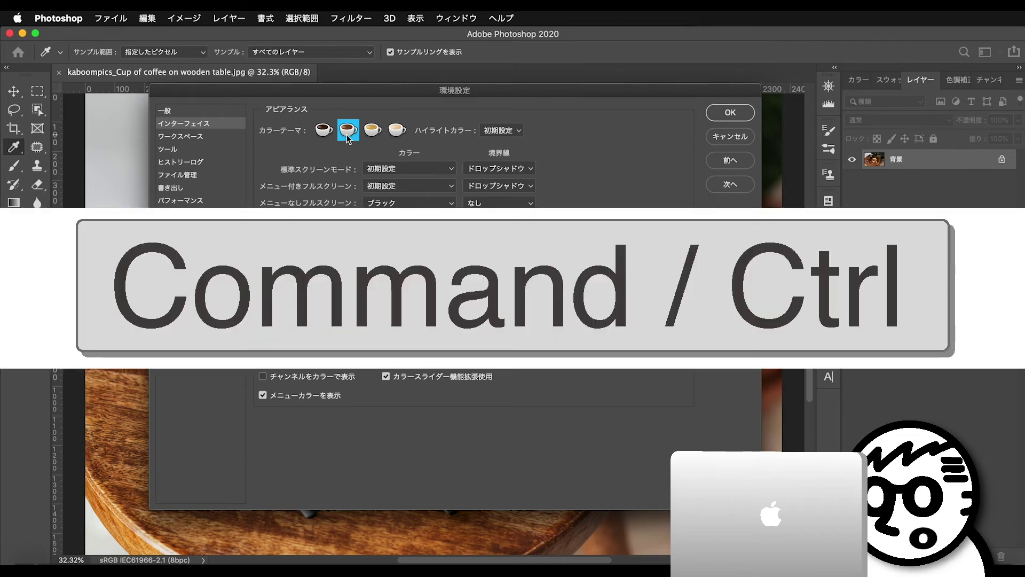
pyautogui.keyDown('ctrl'); pyautogui.click(346, 134); pyautogui.keyUp('ctrl')
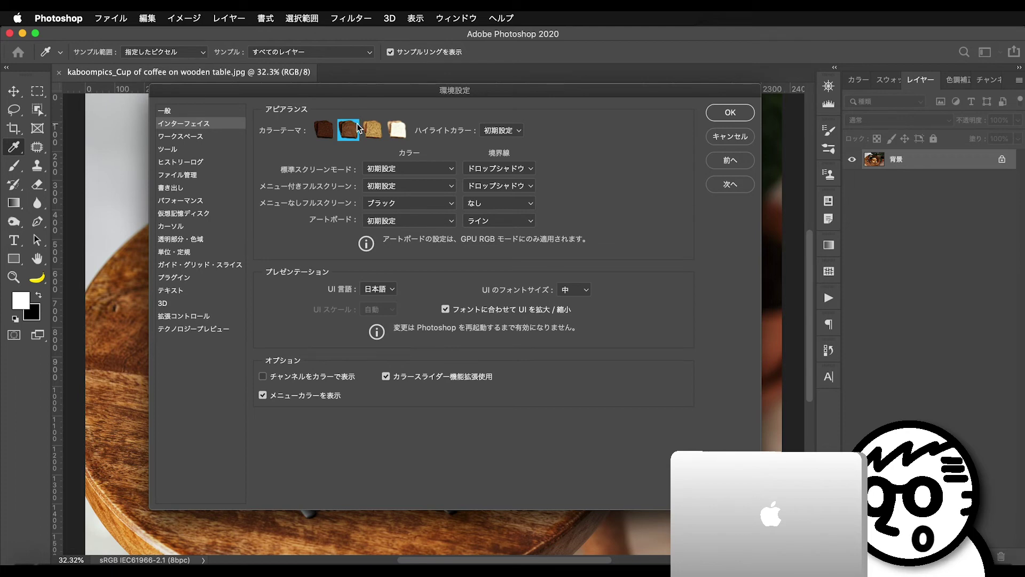
pyautogui.click(374, 130)
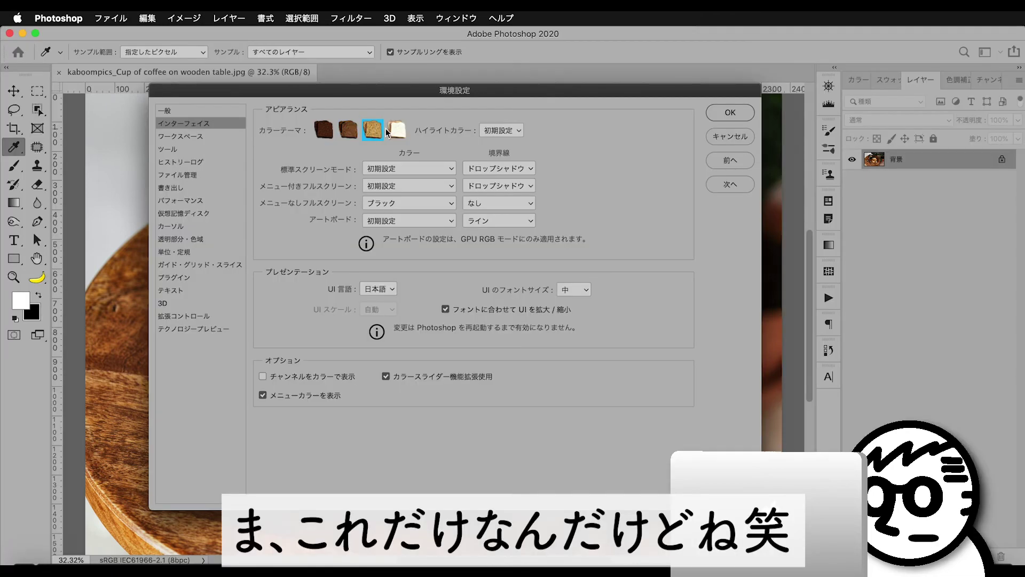
pyautogui.click(396, 134)
pyautogui.click(325, 138)
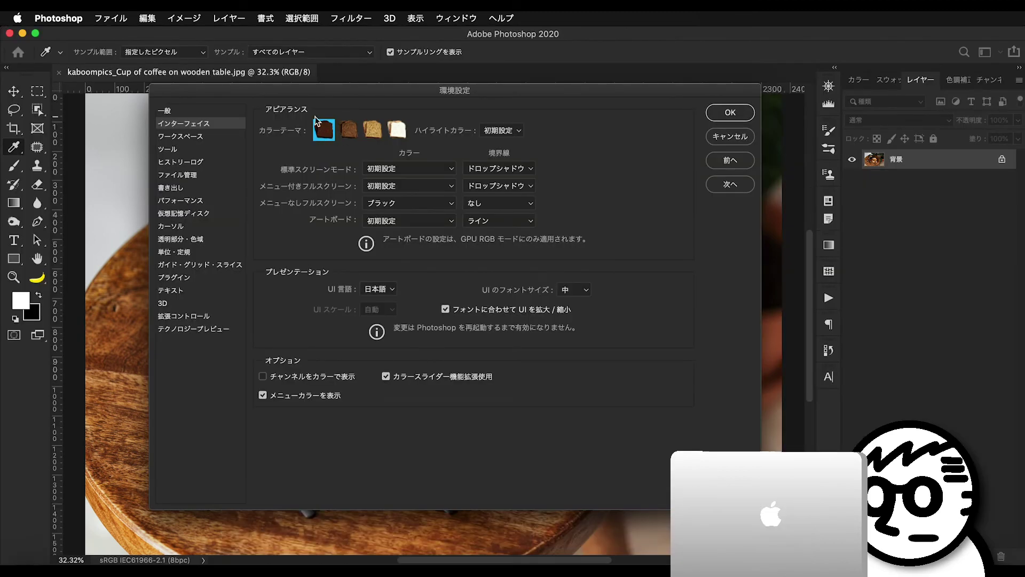
pyautogui.click(730, 113)
pyautogui.click(107, 18)
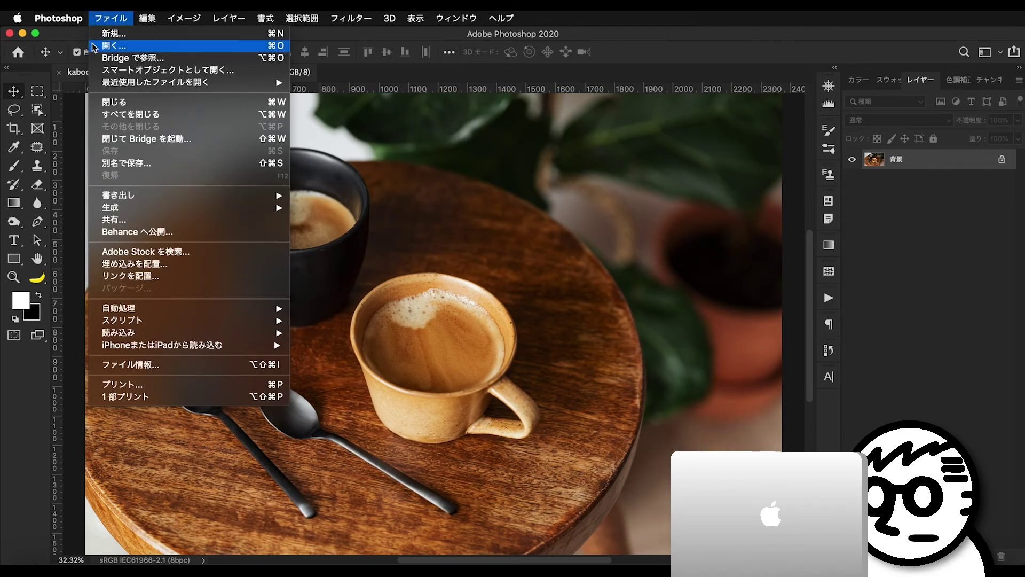
pyautogui.moveTo(60, 58)
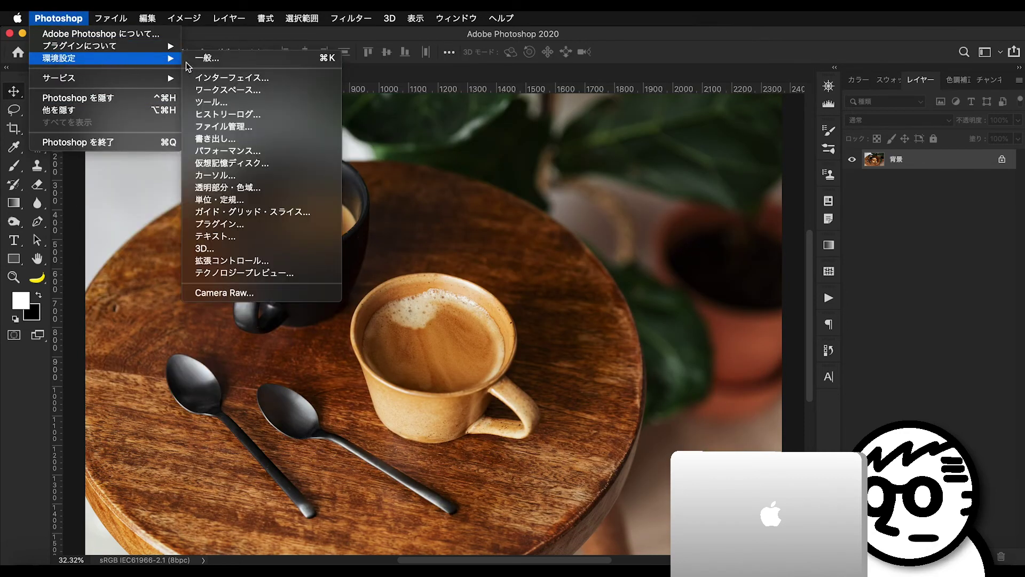
# Open the Interface preferences again and cancel without making changes.
pyautogui.click(229, 76)
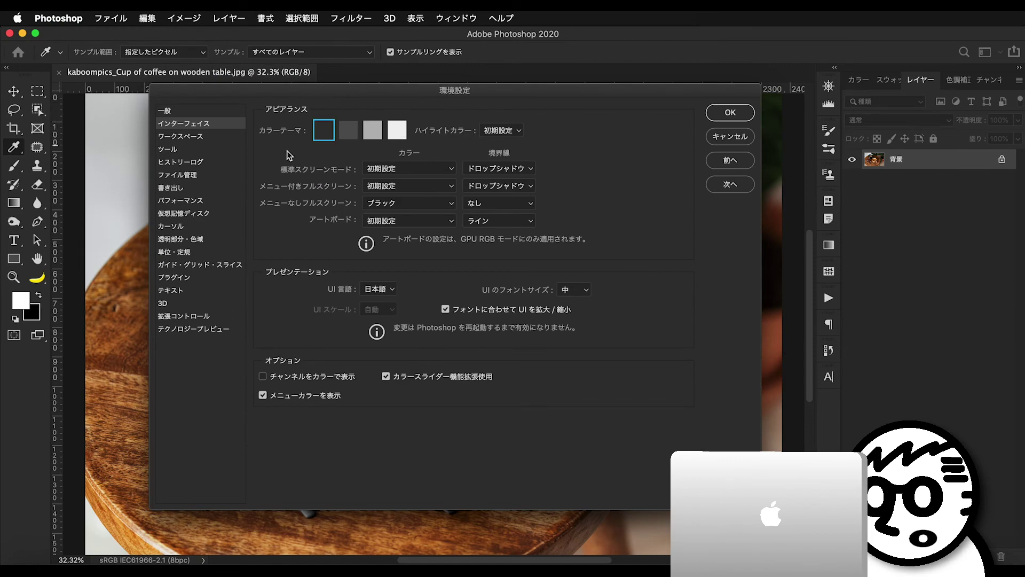
pyautogui.click(718, 137)
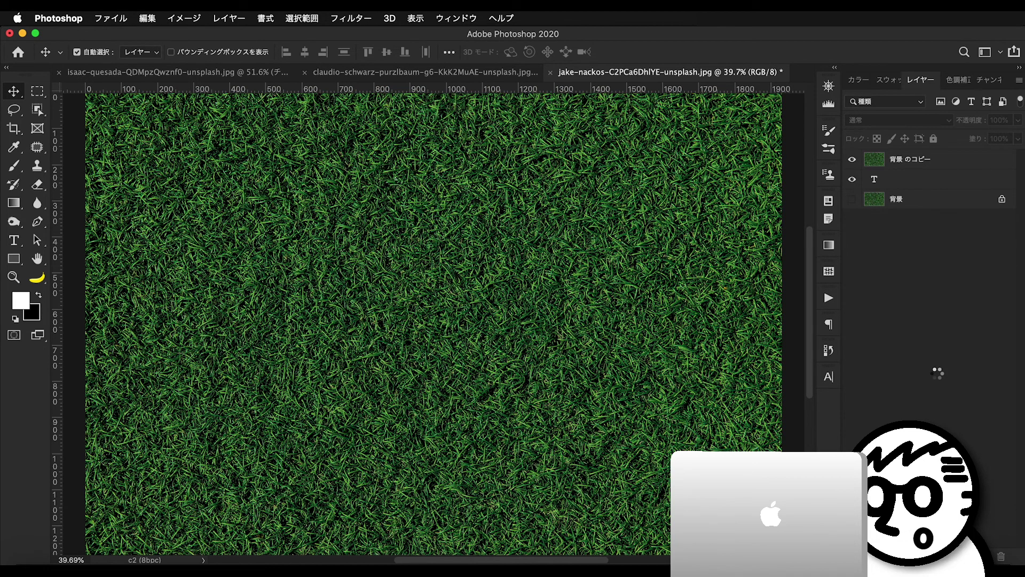
# Clip the 背景 のコピー grass layer to the Japanese text layer below it.
pyautogui.click(942, 166)
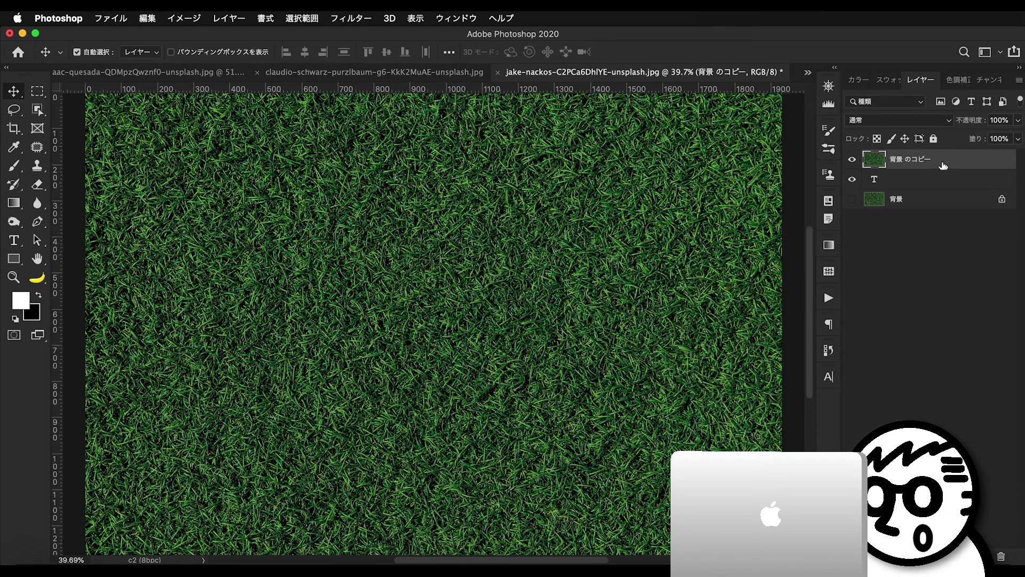
pyautogui.press('alt')
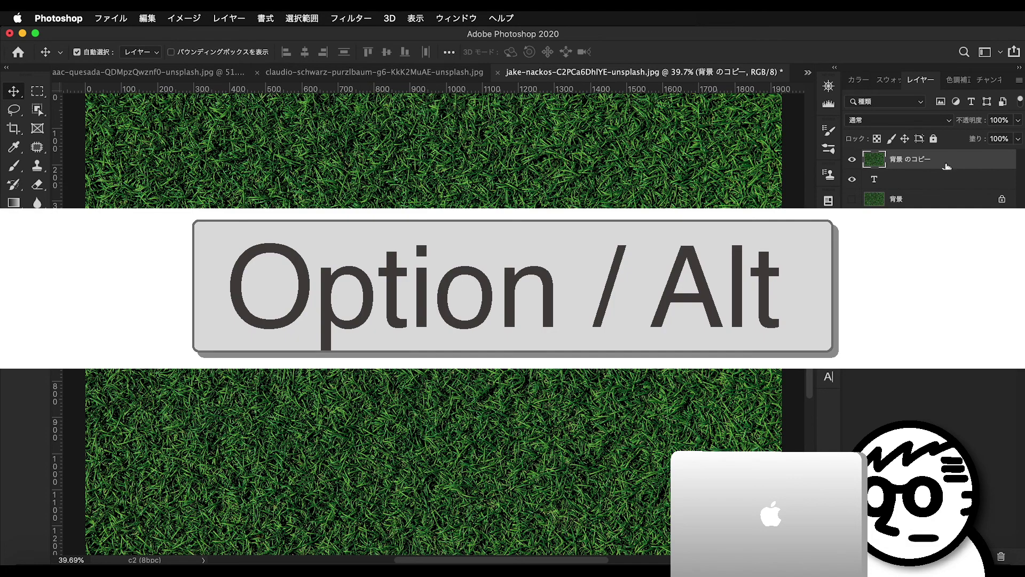
pyautogui.hotkey('ctrl', 'shift', 'g')
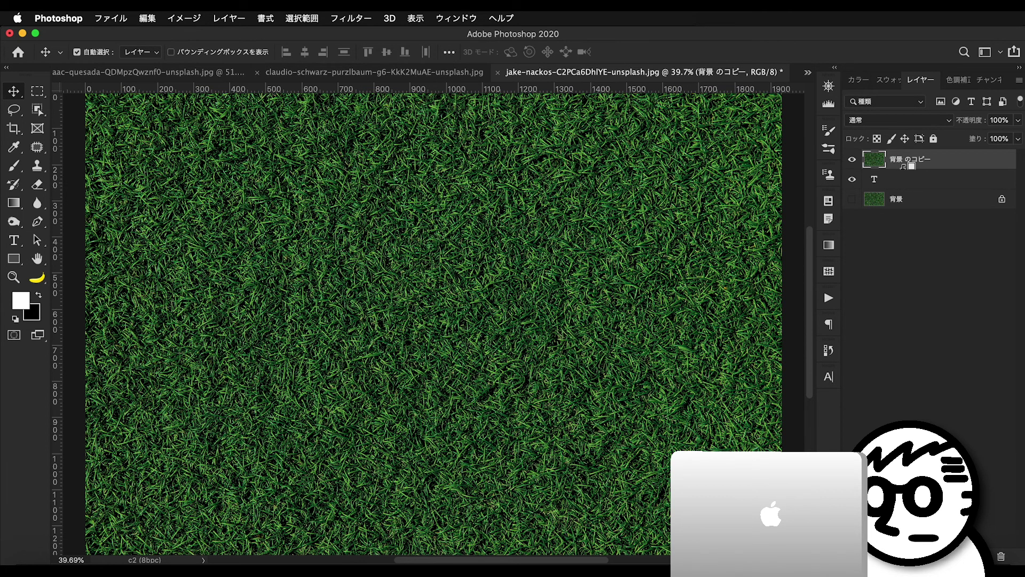
pyautogui.keyDown('alt'); pyautogui.click(903, 168); pyautogui.keyUp('alt')
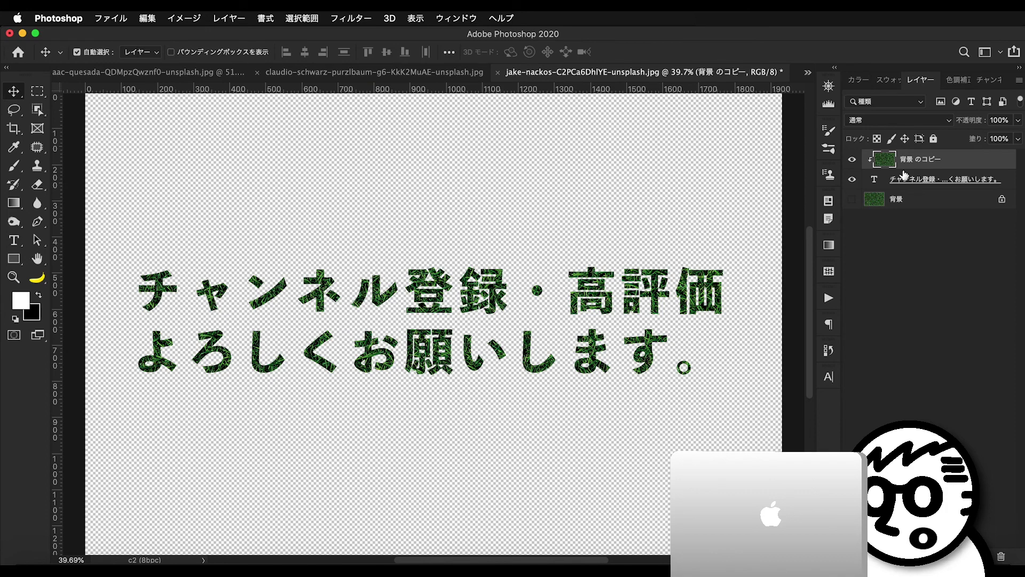